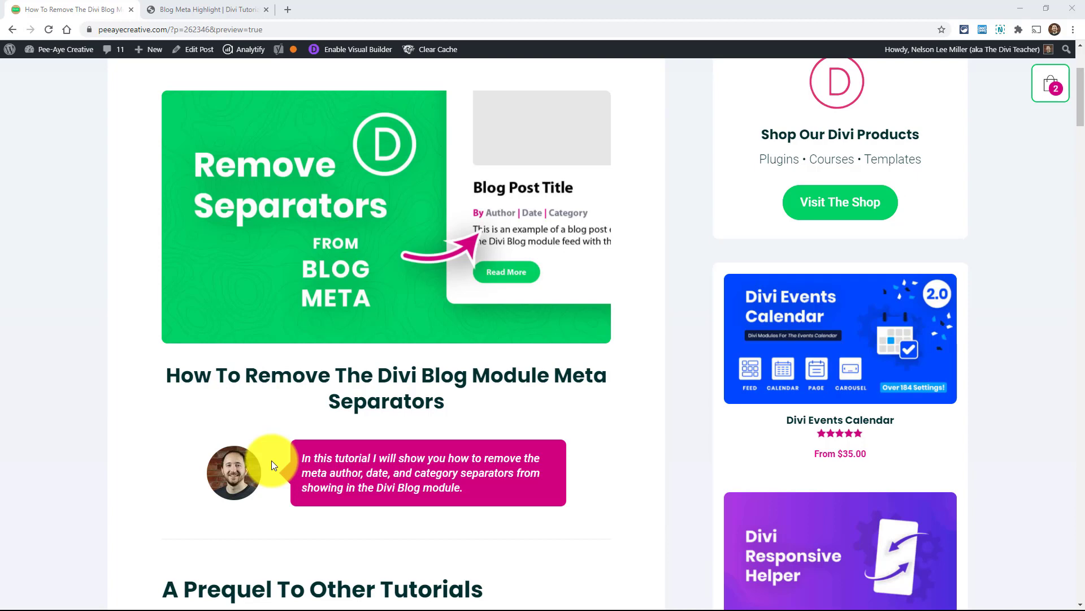
# Scroll the tutorial down to its 'Add The Custom Class' step for pa-remove-meta-separators
pyautogui.scroll(-5, 255, 523)
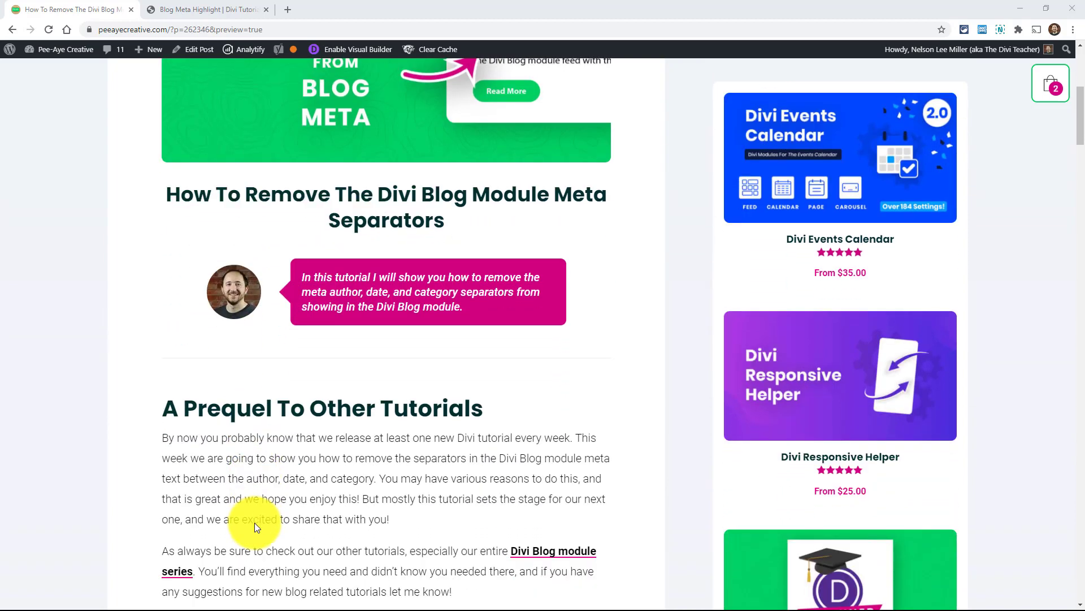
pyautogui.scroll(-2, 255, 526)
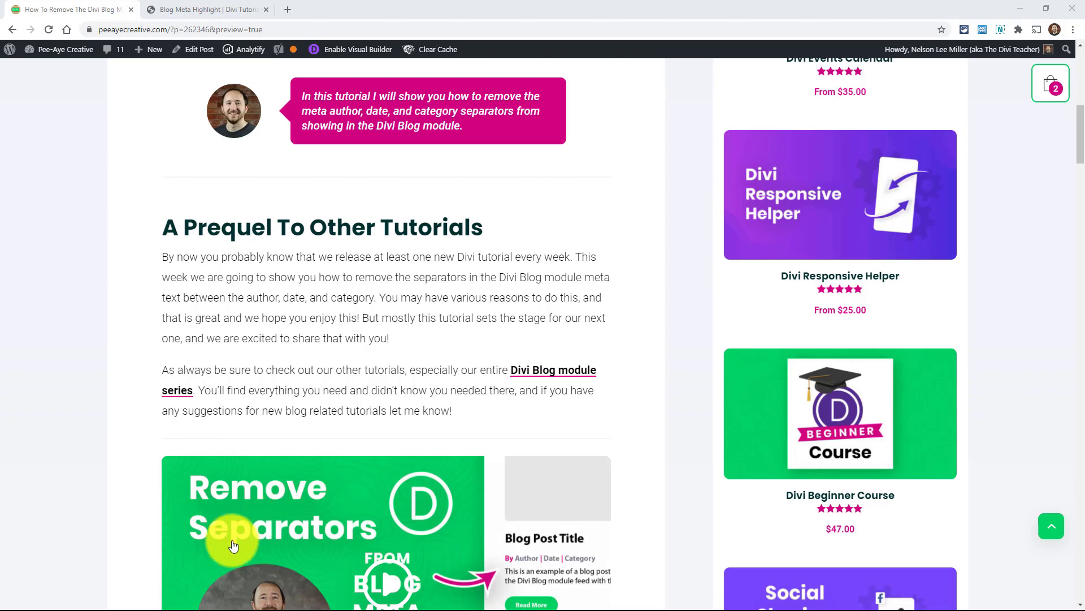
pyautogui.scroll(-1, 222, 540)
pyautogui.scroll(-4, 204, 525)
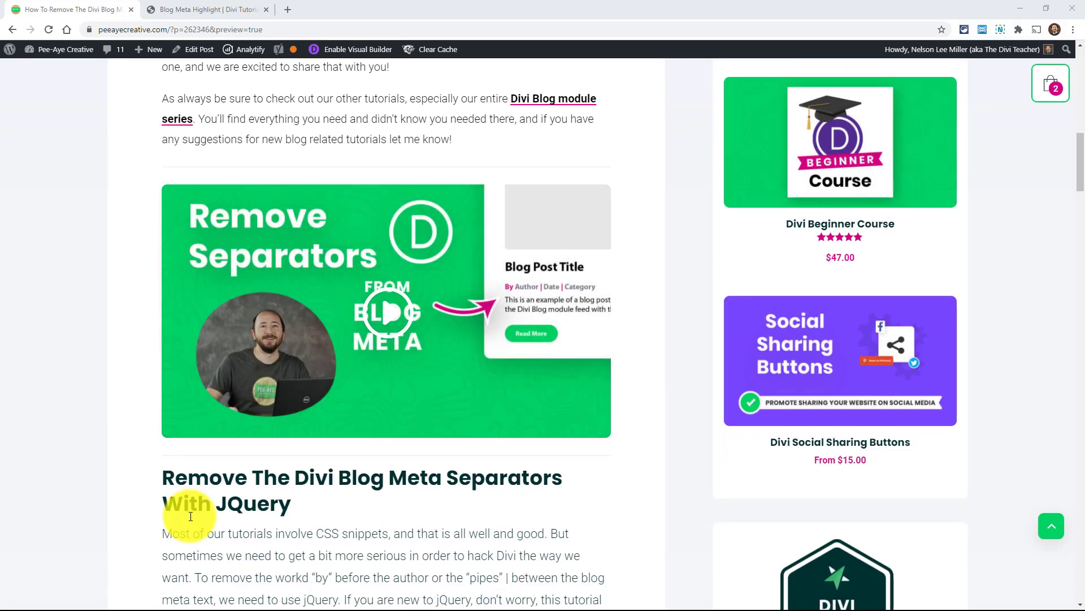
pyautogui.scroll(-2, 191, 516)
pyautogui.scroll(-1, 190, 516)
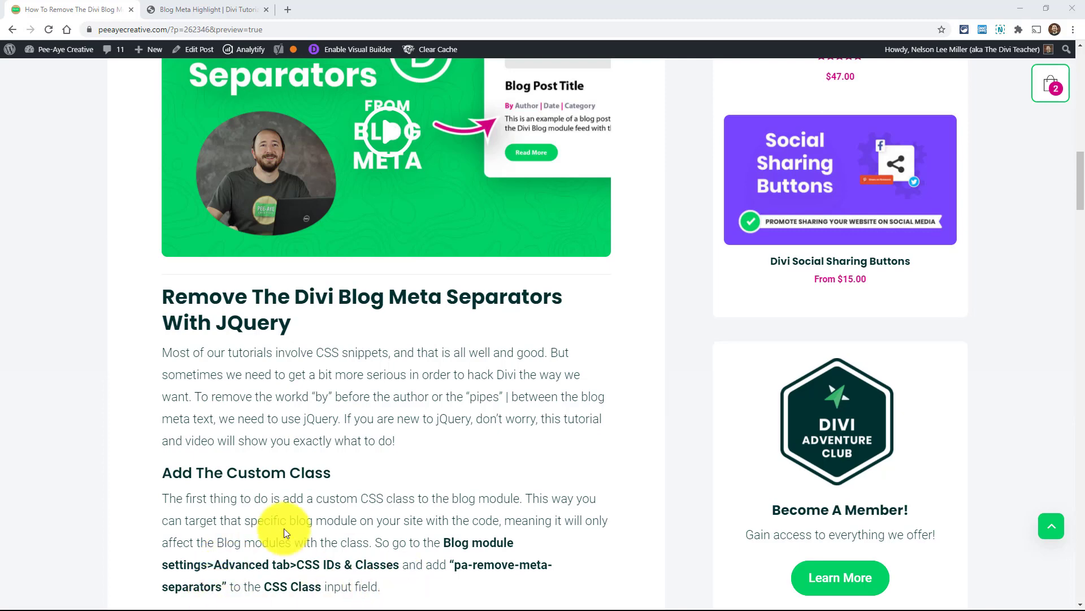
pyautogui.scroll(-3, 293, 443)
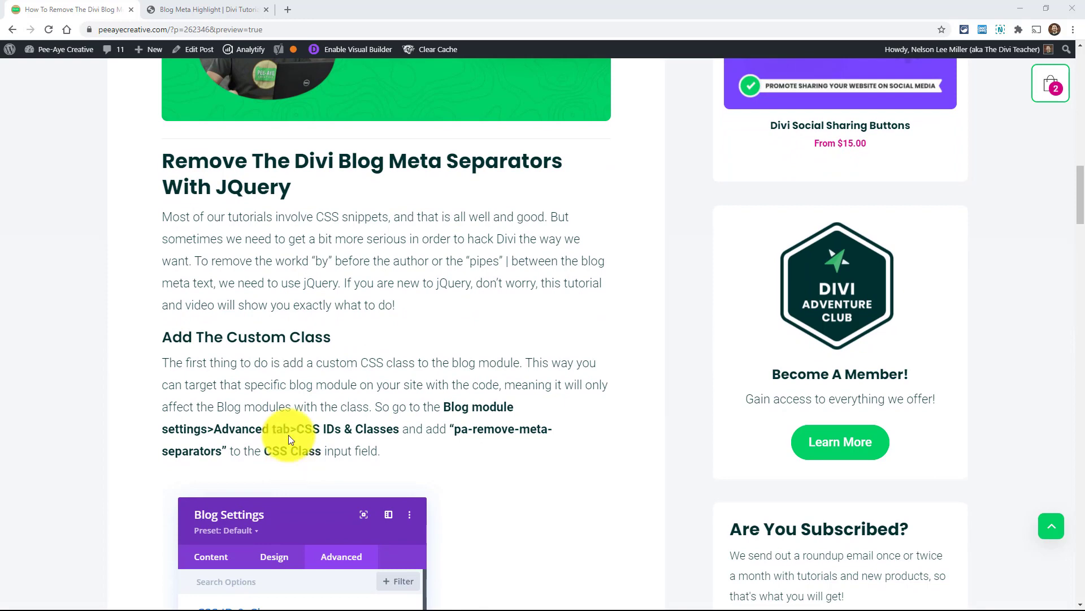
pyautogui.click(179, 10)
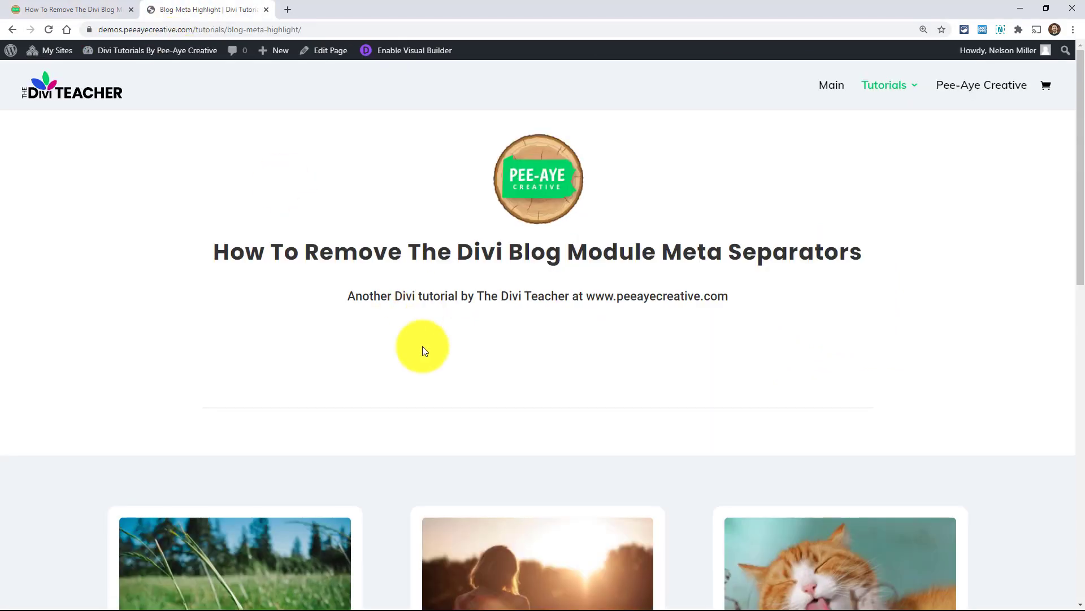
pyautogui.scroll(-6, 360, 324)
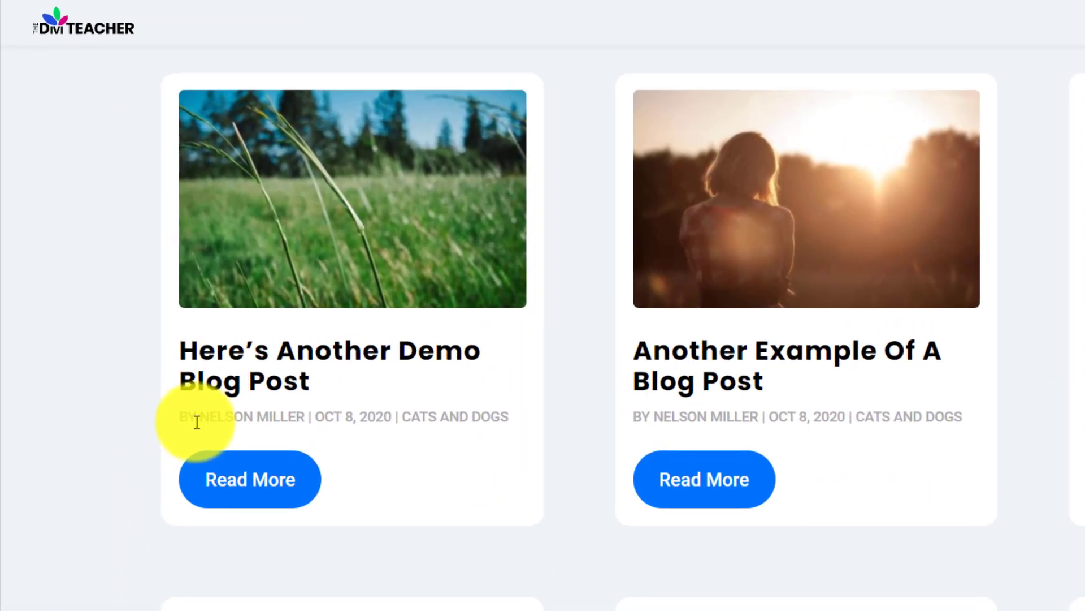
pyautogui.moveTo(308, 417); pyautogui.dragTo(316, 418)
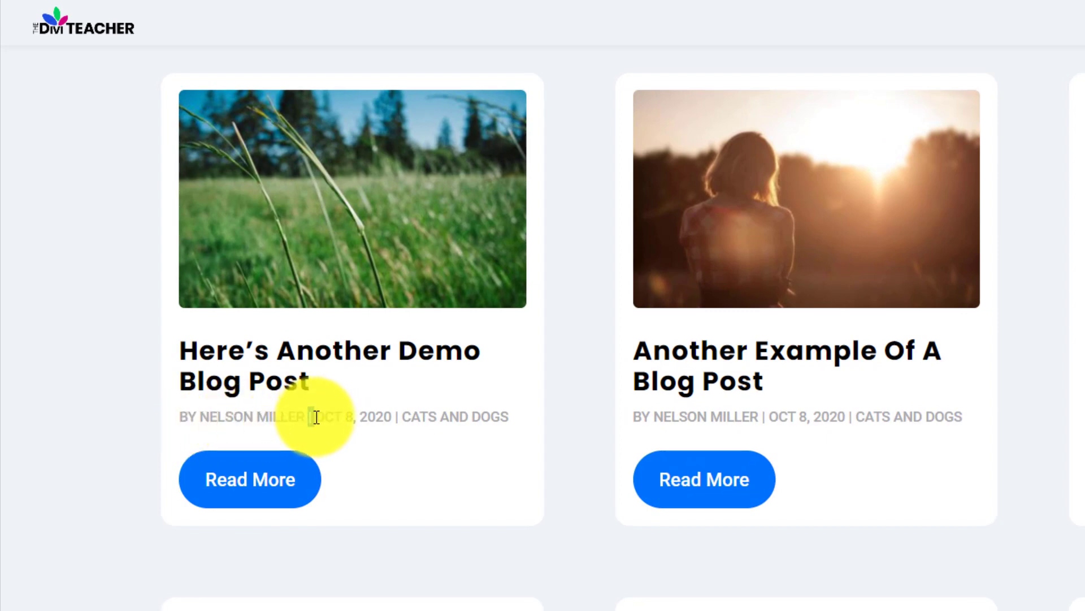
pyautogui.click(399, 424)
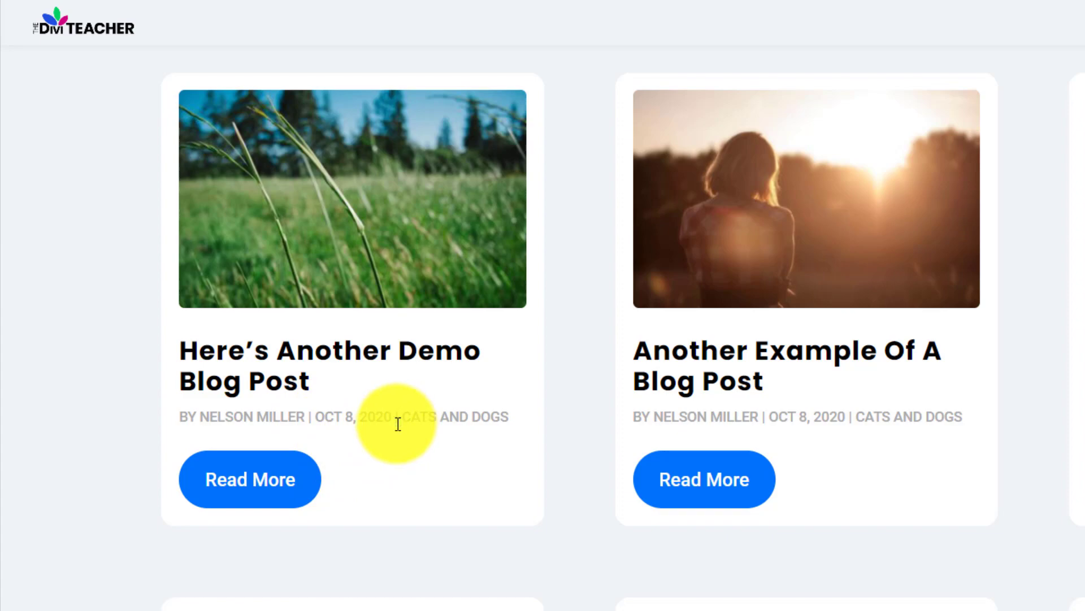
pyautogui.moveTo(398, 424); pyautogui.dragTo(401, 424)
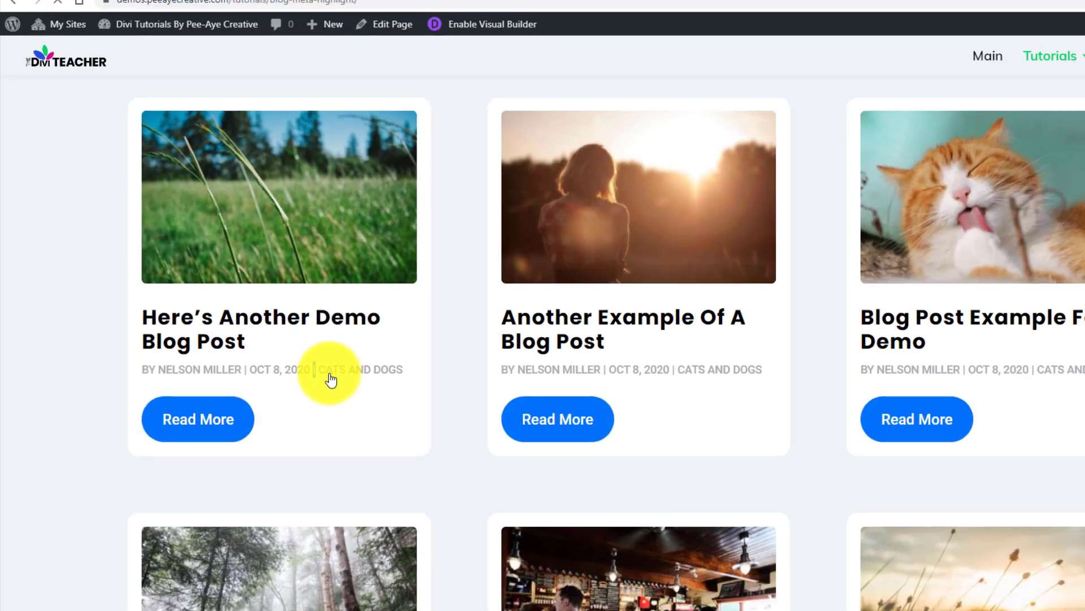
pyautogui.click(331, 373)
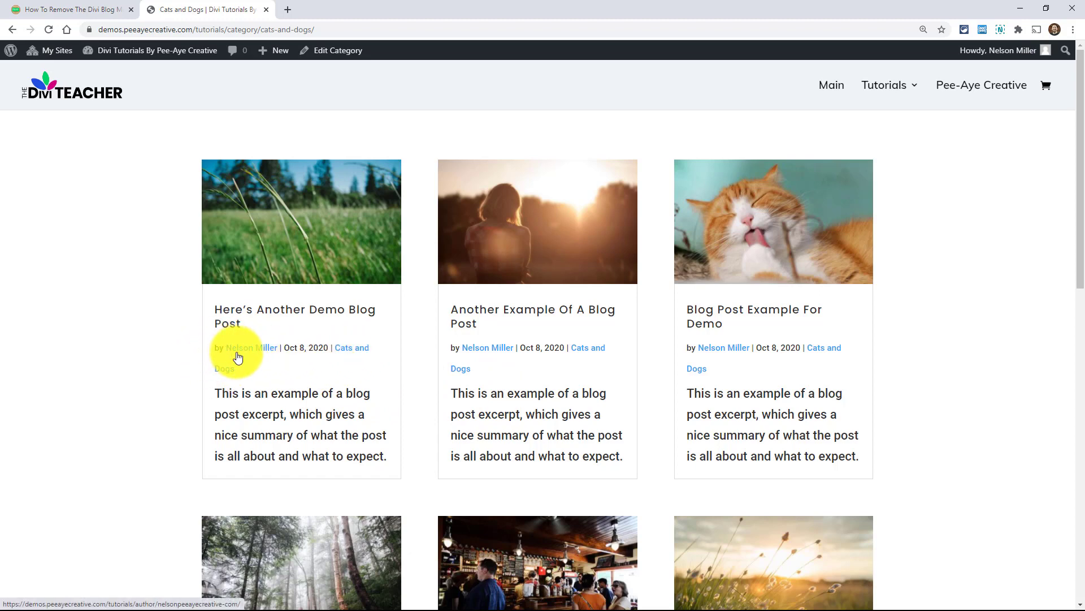
pyautogui.hotkey('alt', 'Left')
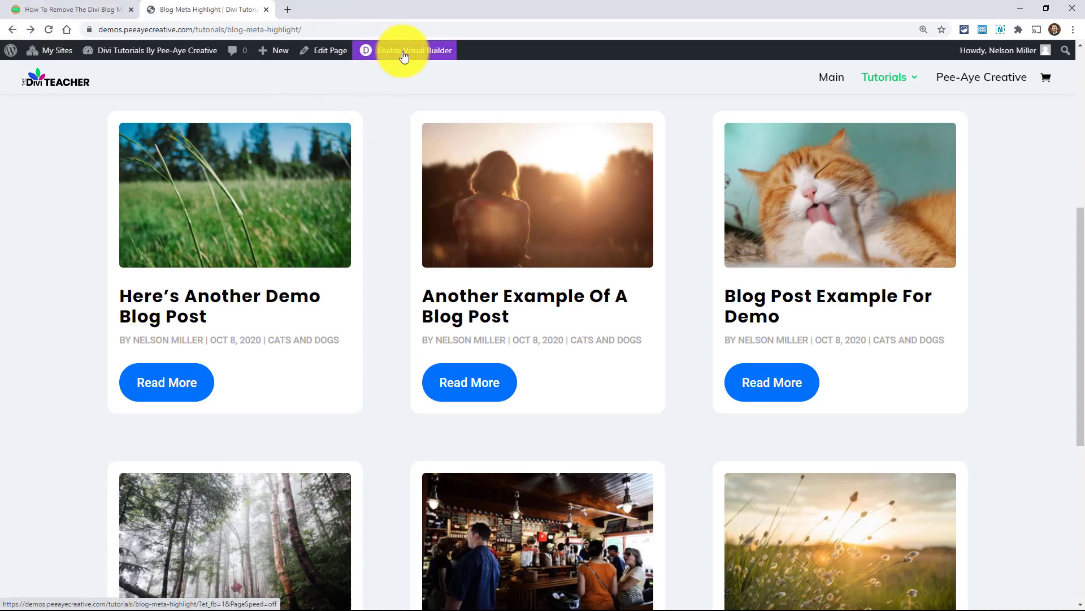
# Open Divi Theme Options on its Integration tab to reach the head code area
pyautogui.moveTo(139, 54)
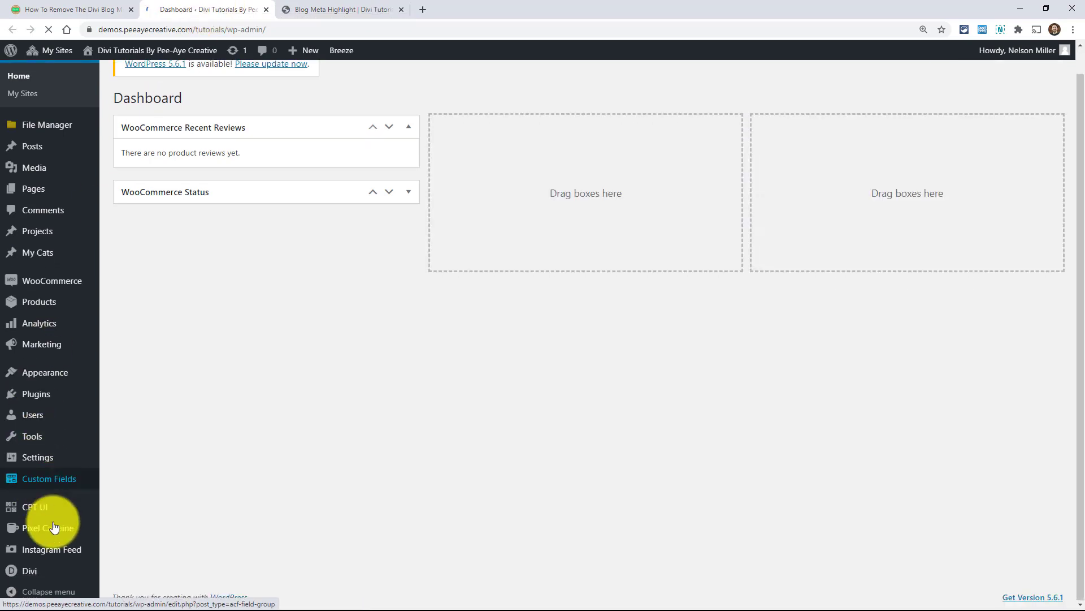
pyautogui.moveTo(32, 568)
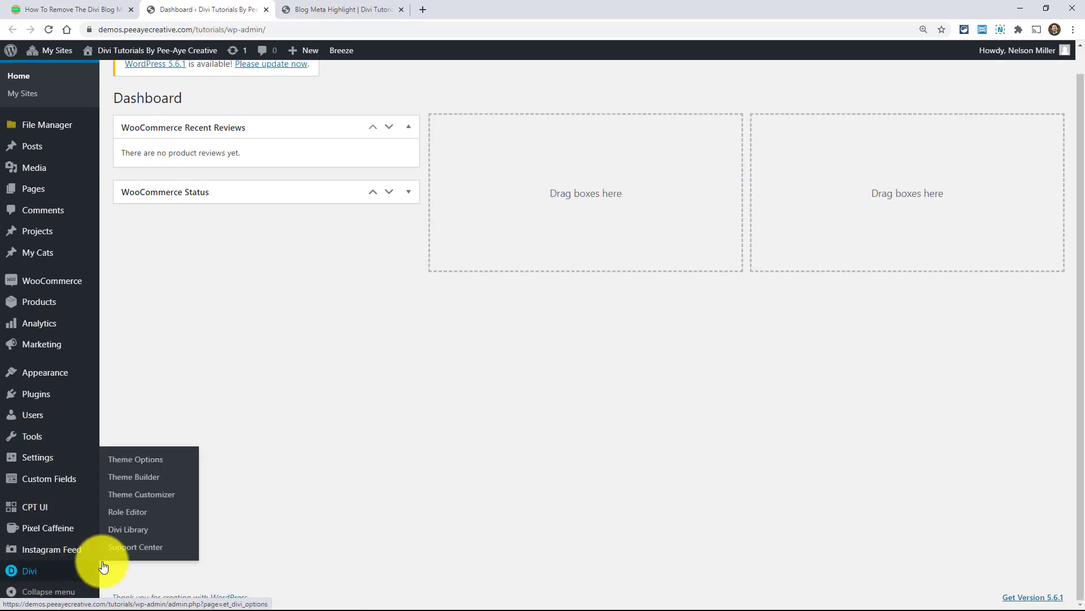
pyautogui.click(139, 467)
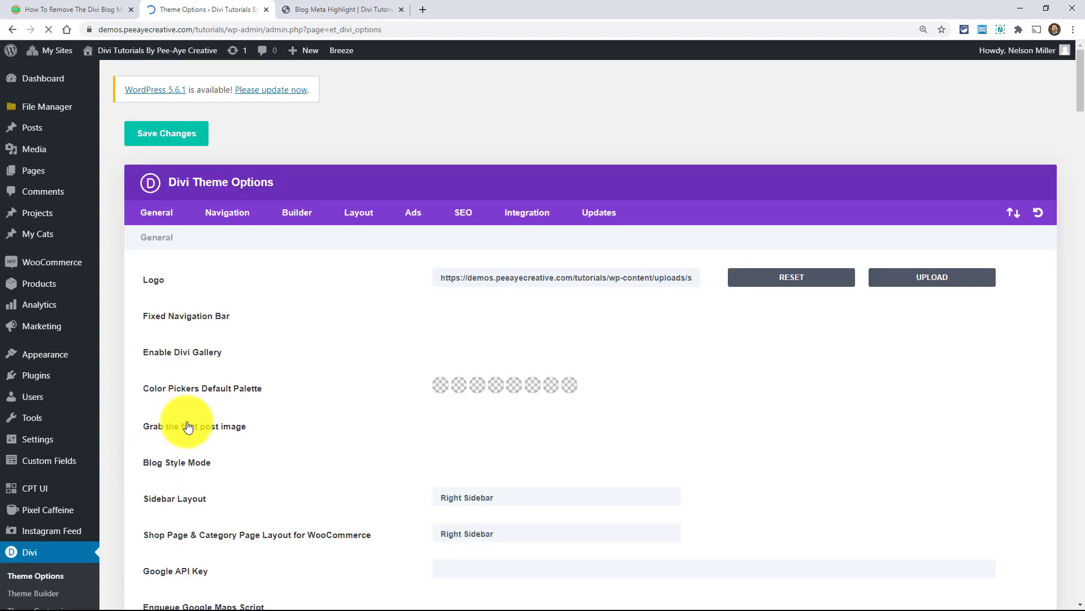
pyautogui.click(525, 216)
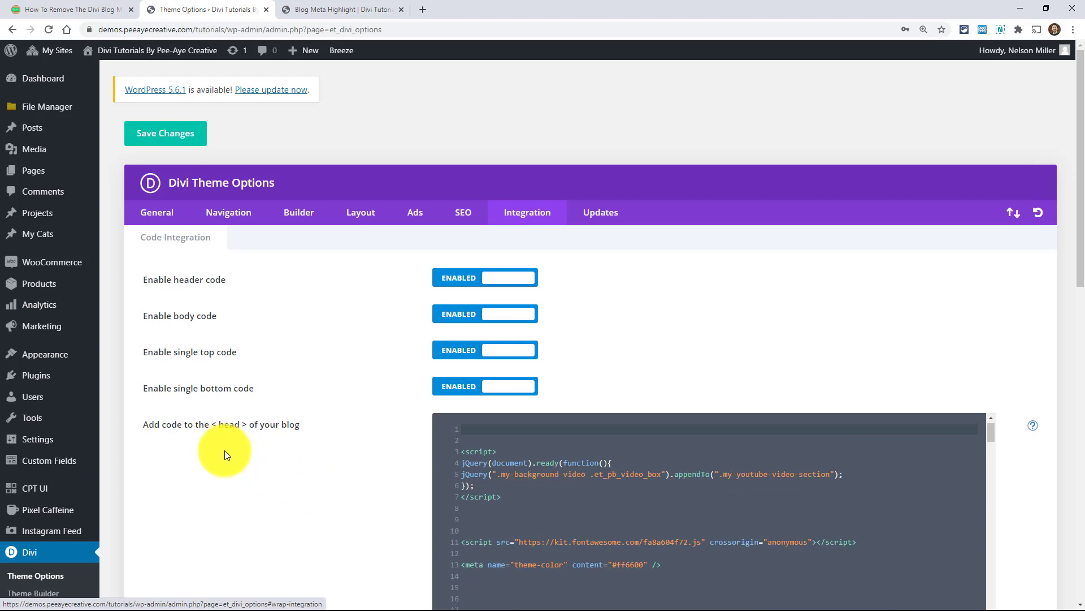
pyautogui.moveTo(141, 424); pyautogui.dragTo(296, 425)
pyautogui.click(276, 431)
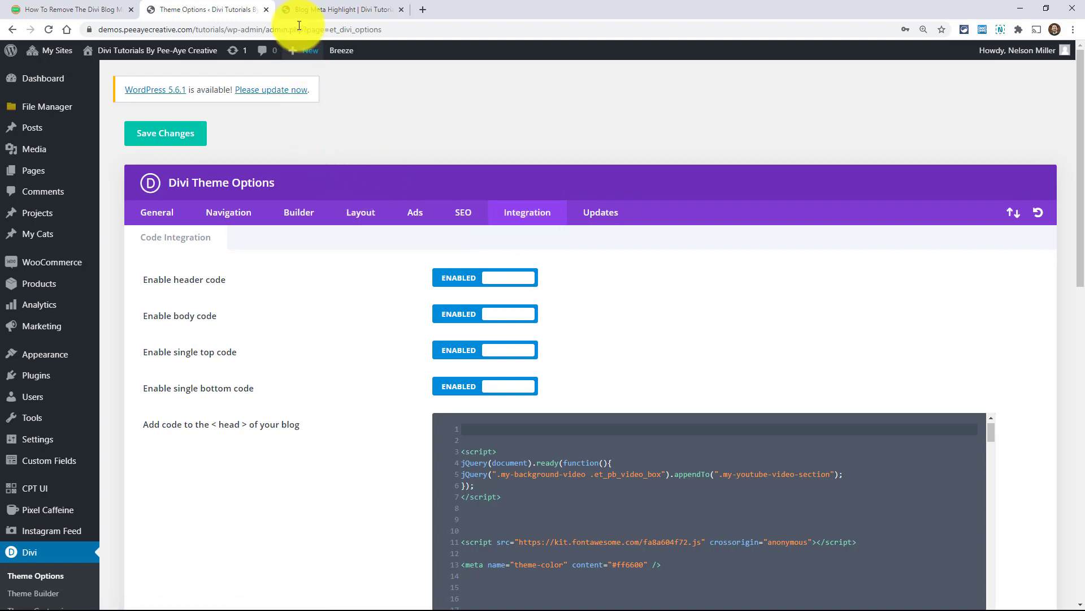
# In the tutorial, scroll to the jQuery code and highlight its .pa-remove-meta-separators selector
pyautogui.click(64, 8)
pyautogui.scroll(-5, 343, 309)
pyautogui.scroll(-4, 343, 308)
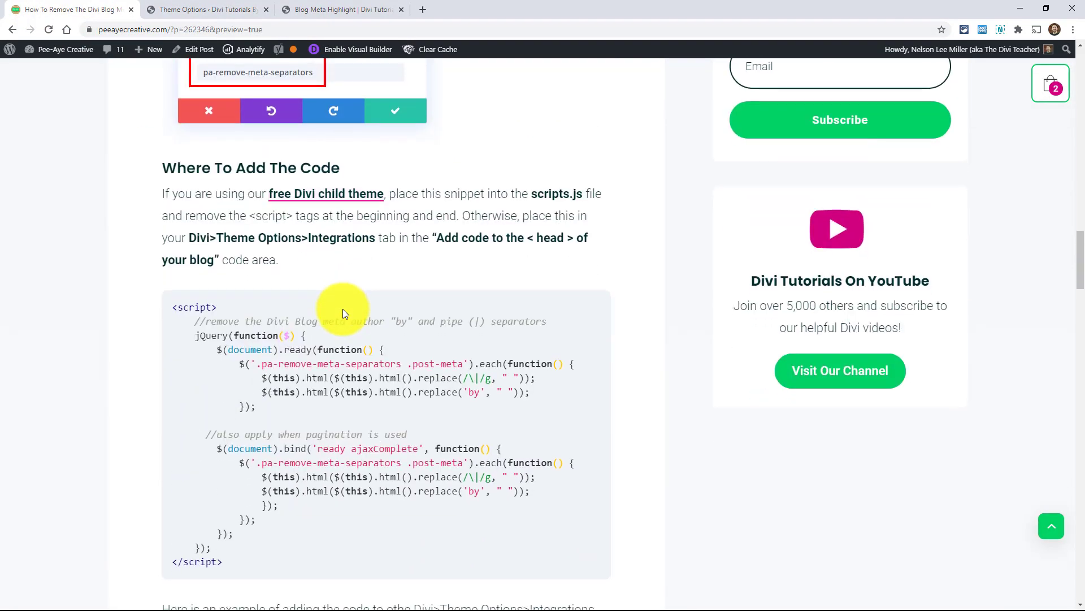
pyautogui.moveTo(262, 363); pyautogui.dragTo(400, 363)
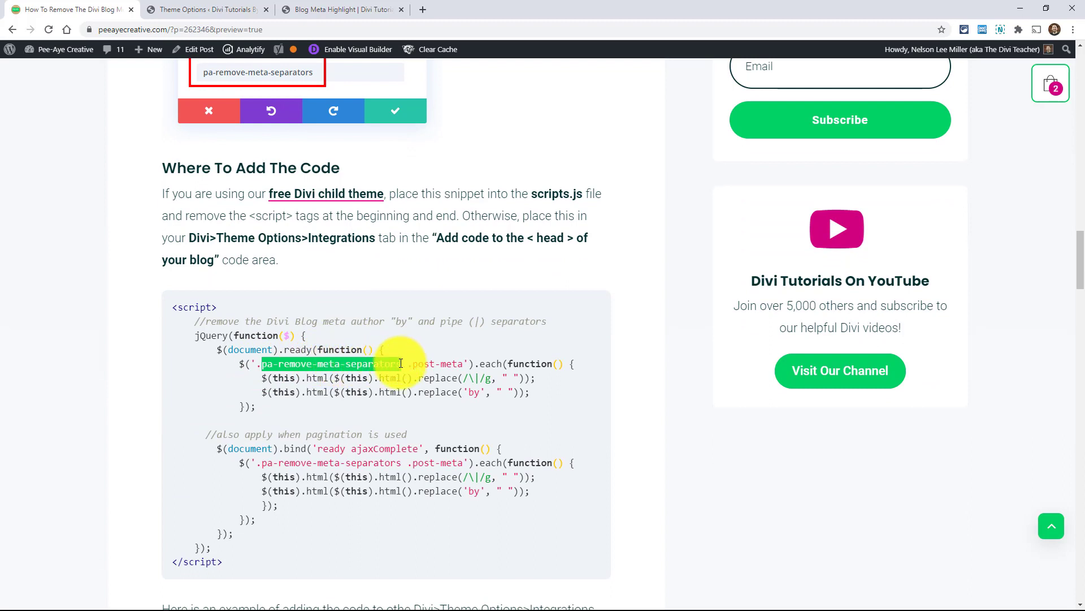
pyautogui.click(407, 366)
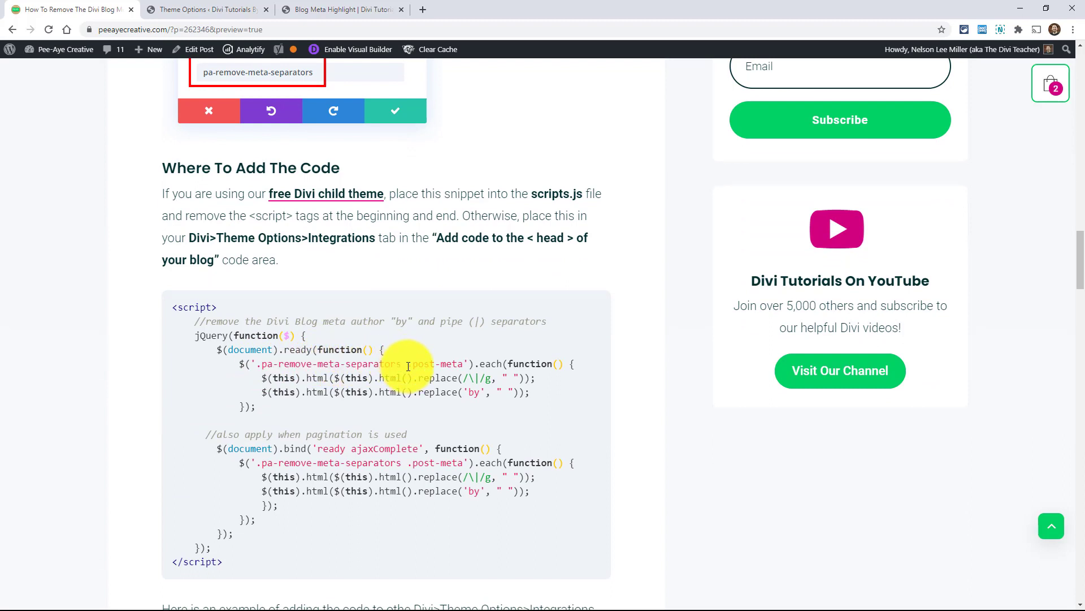
pyautogui.moveTo(408, 365); pyautogui.dragTo(257, 364)
pyautogui.hotkey('ctrl', 'c')
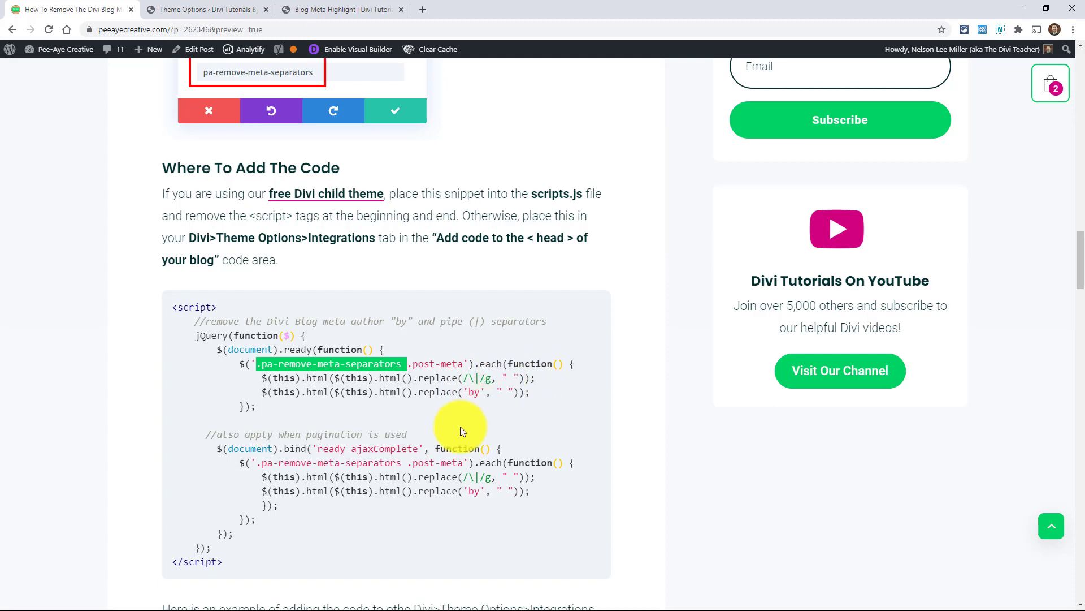
# Copy the whole jQuery script and paste it into the Theme Options head code area
pyautogui.moveTo(228, 561); pyautogui.dragTo(173, 305)
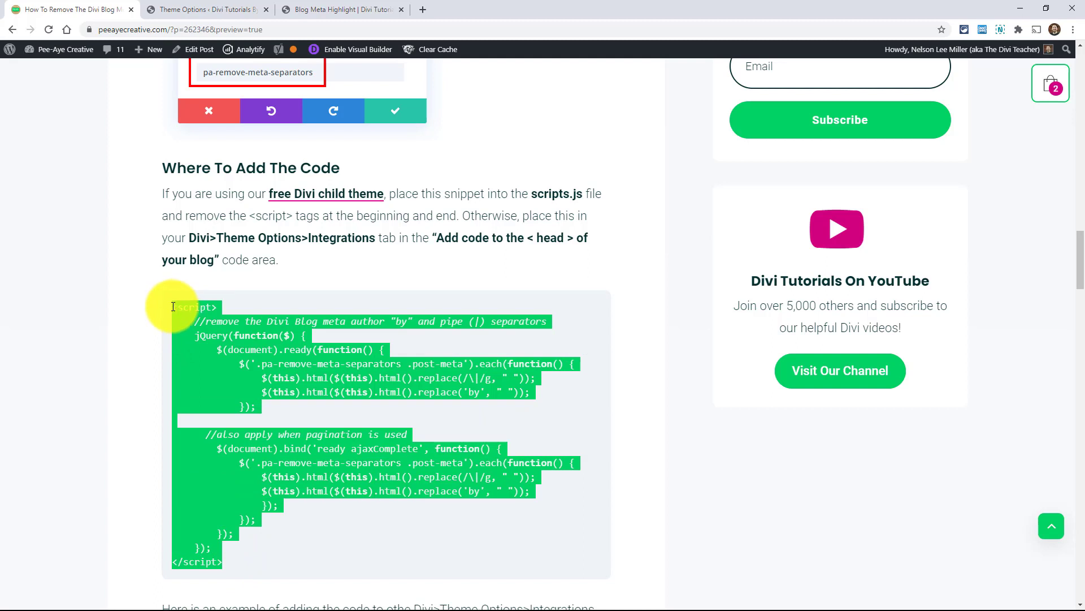
pyautogui.click(192, 9)
pyautogui.scroll(-1, 310, 352)
pyautogui.click(482, 359)
pyautogui.write('<script>     jQuery(function($) {         $(document).ready(function() {             $(\'.pa-remove-meta-separators .post-meta\').each(function() {                 $(this).html($(this).html().replace(/\\|/g, " "));                 $(this).html($(this).html().replace(\'by\', " "));             });        //also apply when pagination is used         $(document).bind(\'ready ajaxComplete\', function() {             $(\'.pa-remove-meta-separators .post-meta\').each(function() {                 $(this).html($(this).html().replace(/\\|/g, " "));                 $(this).html($(this).html().replace(\'by\', " "));                 });             });         });     }); </script>')
# Save Divi Theme Options with the separator-removal script in the head code
pyautogui.scroll(1, 528, 428)
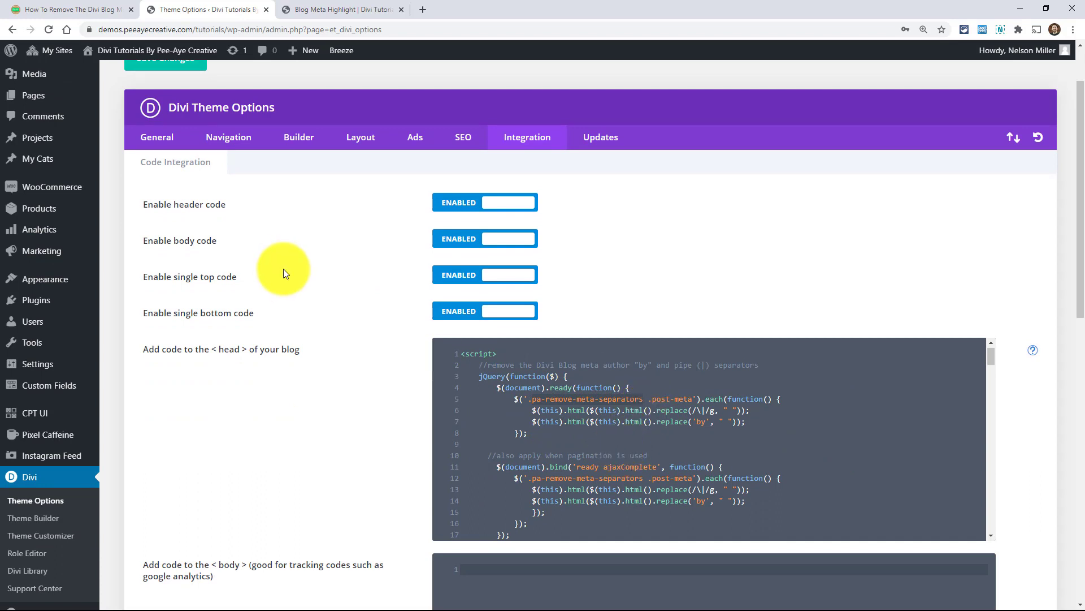
pyautogui.scroll(1, 280, 265)
pyautogui.click(161, 138)
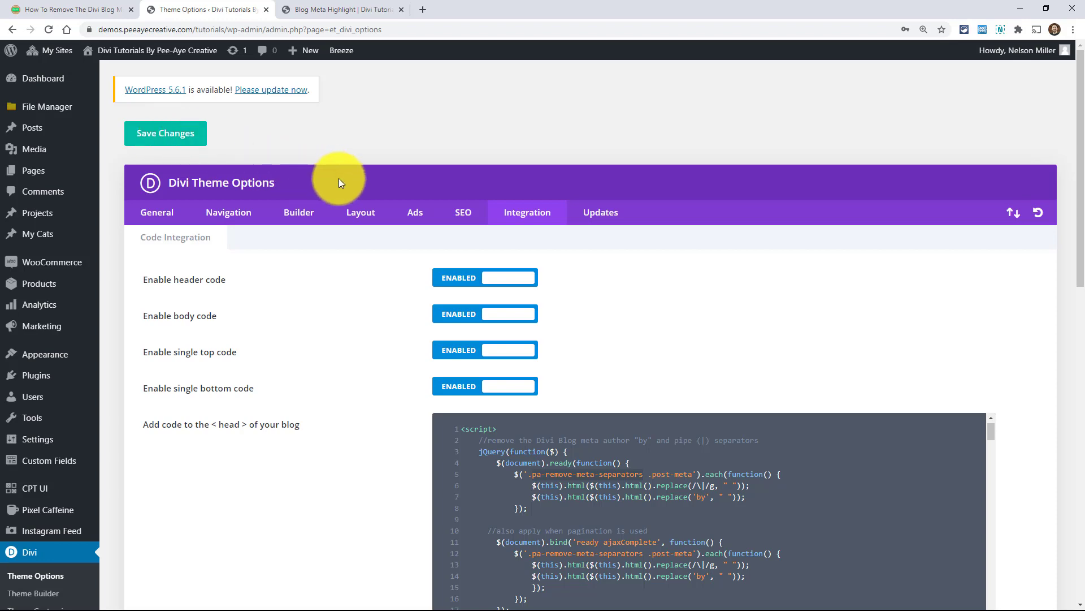
# Open the Blog Meta Highlight demo page in the Divi Visual Builder
pyautogui.click(308, 8)
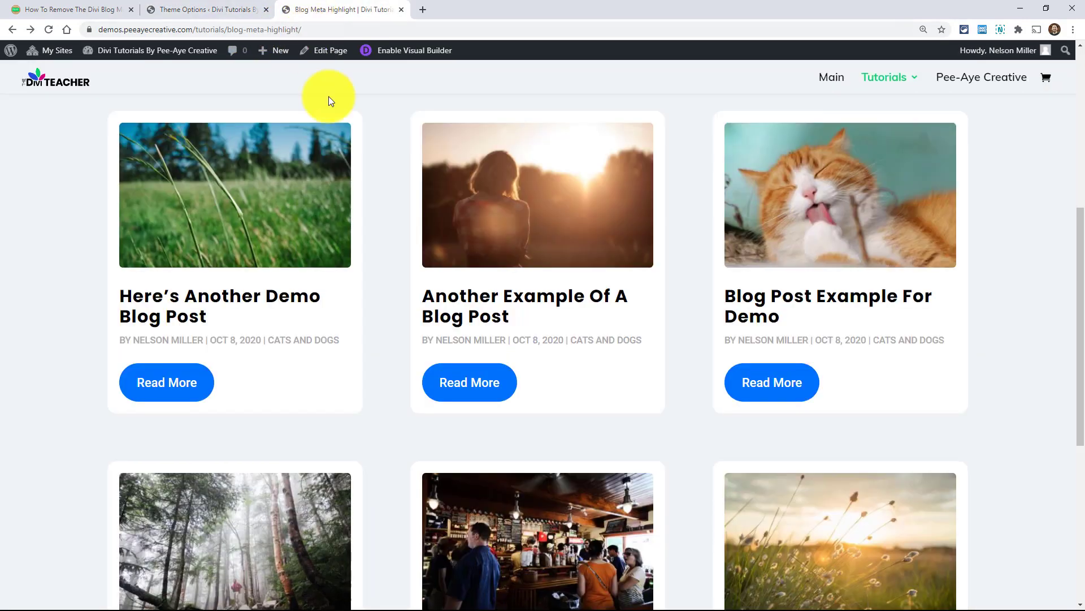
pyautogui.scroll(1, 468, 235)
pyautogui.click(384, 55)
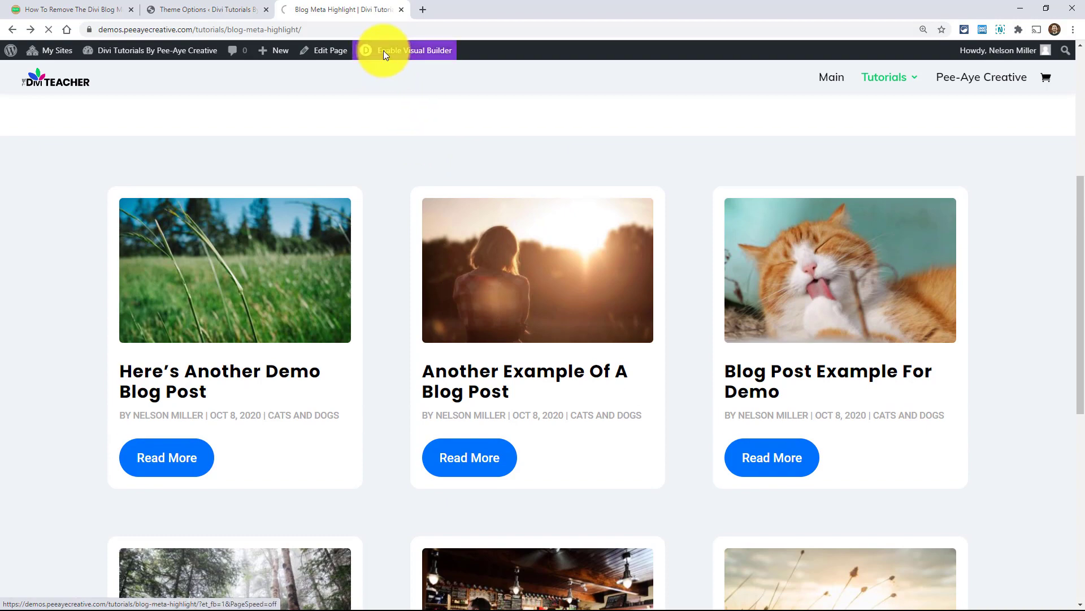
pyautogui.scroll(-4, 396, 313)
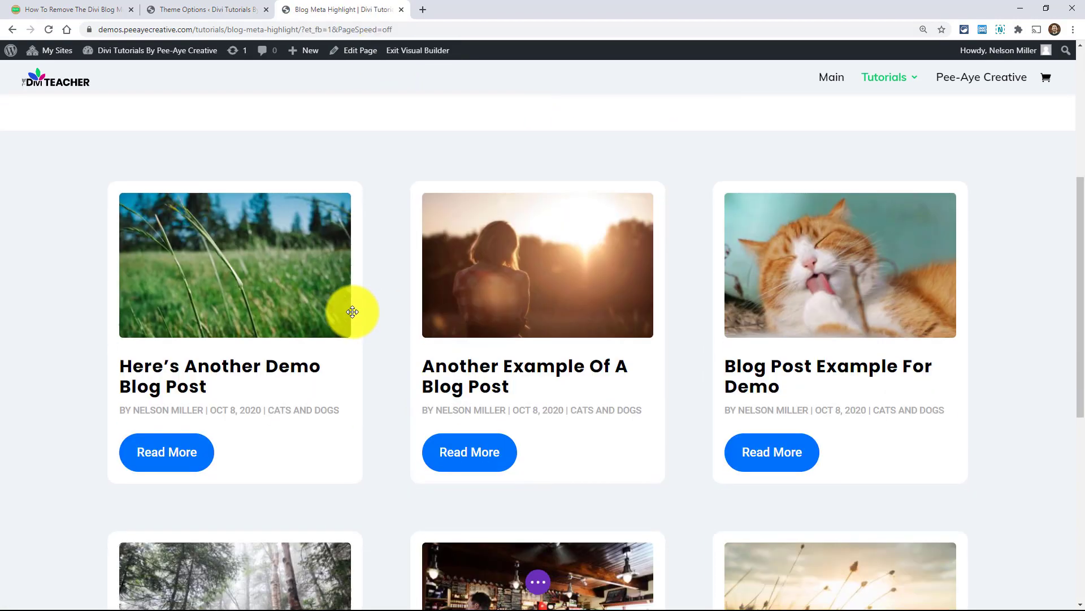
# Paste 'pa-remove-meta-separators' into the blog module's Advanced CSS Class field
pyautogui.moveTo(376, 298)
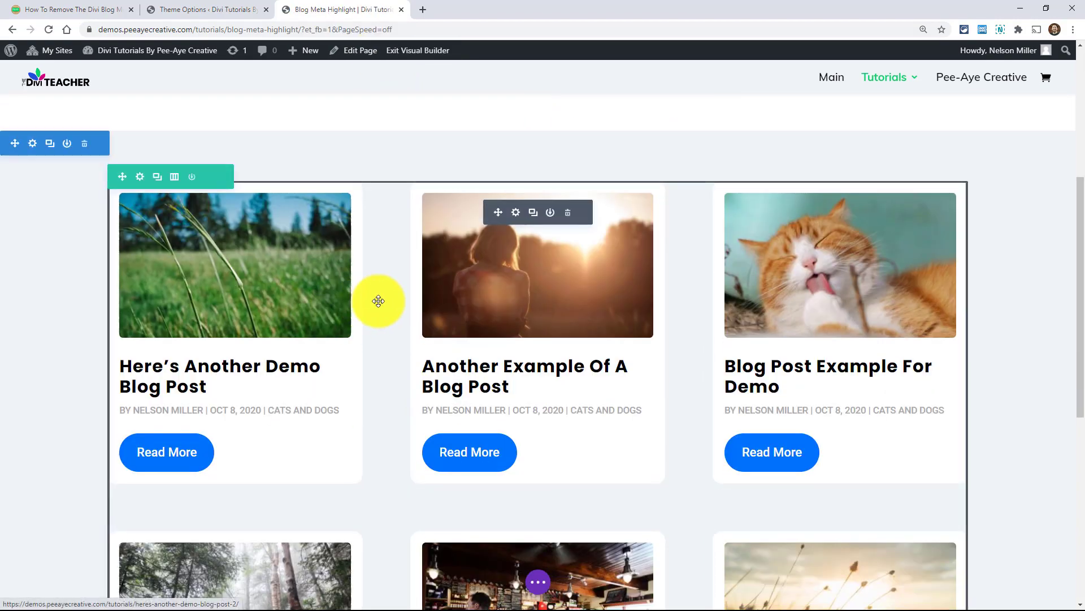
pyautogui.click(516, 219)
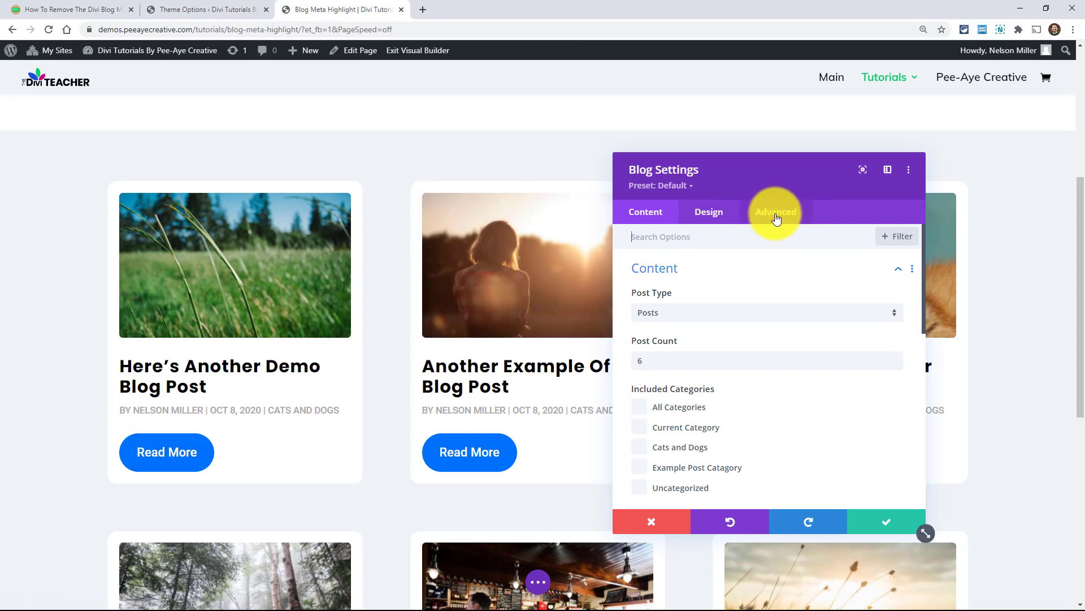
pyautogui.click(776, 219)
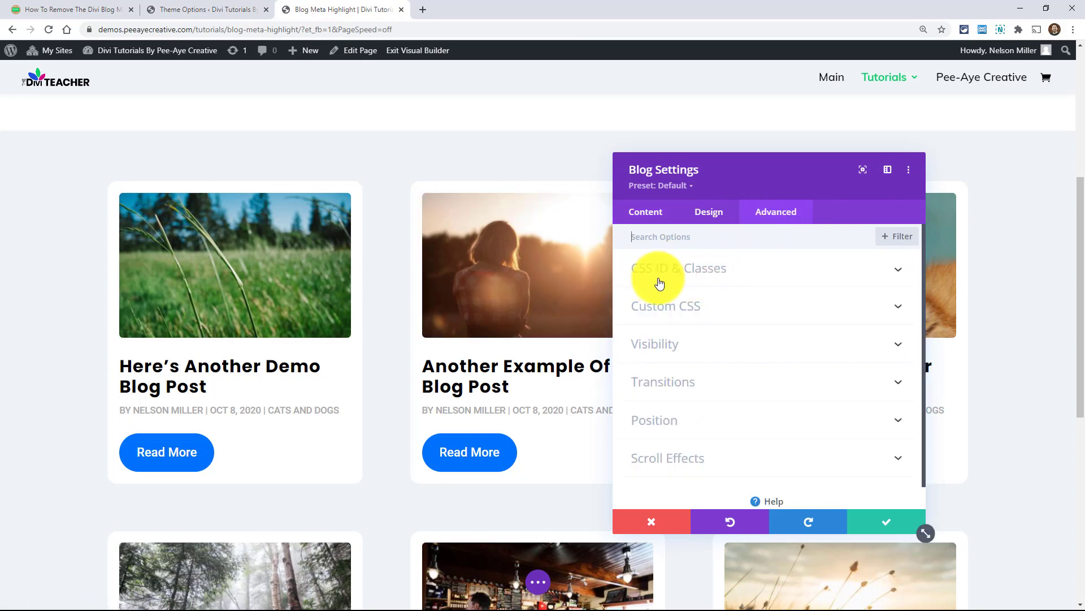
pyautogui.click(756, 276)
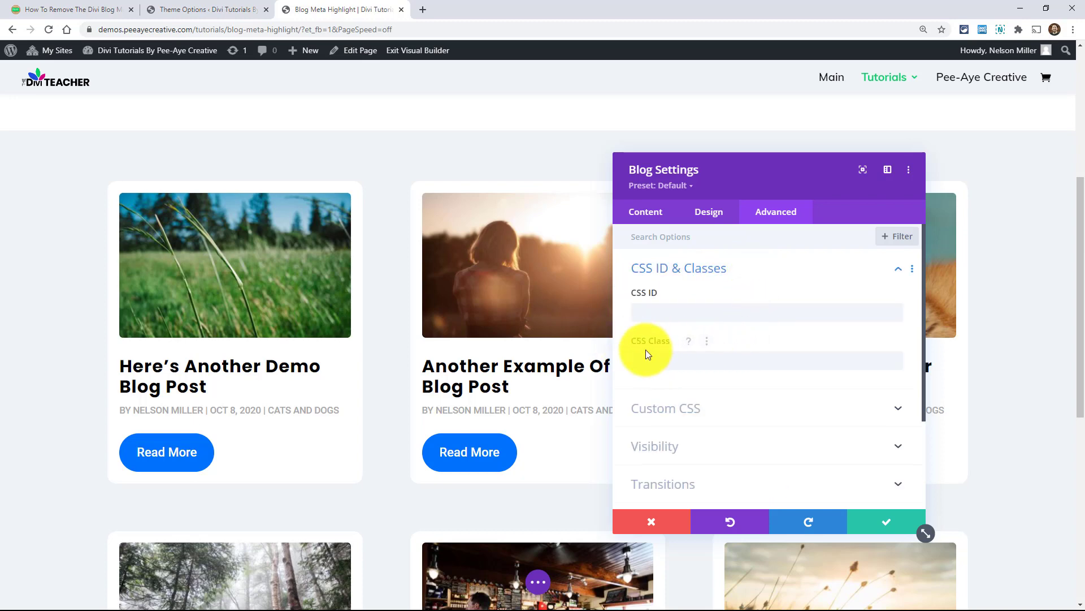
pyautogui.click(659, 363)
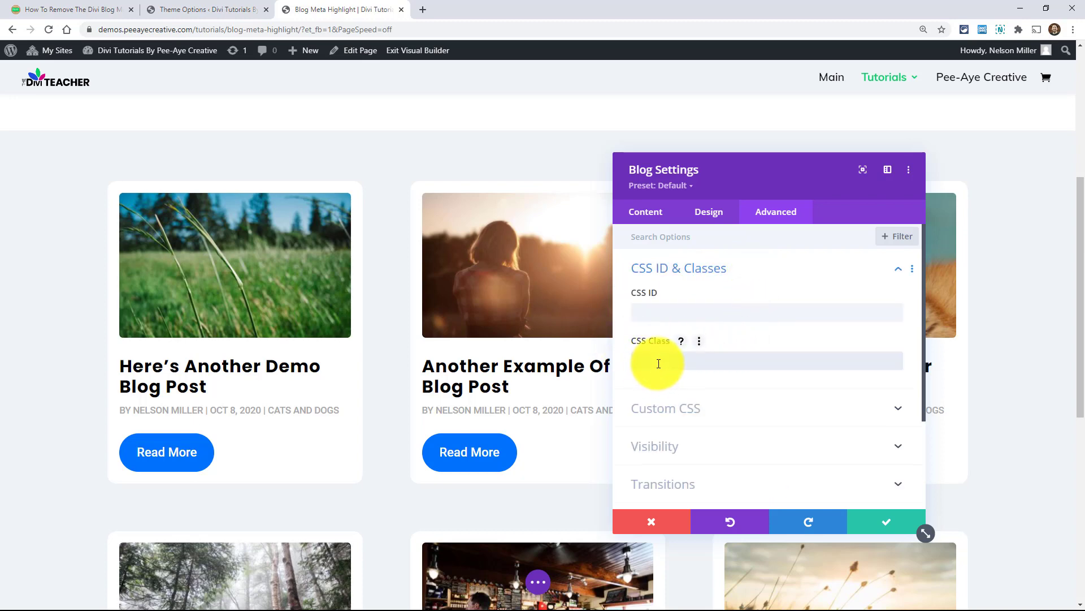
pyautogui.hotkey('ctrl', 'v')
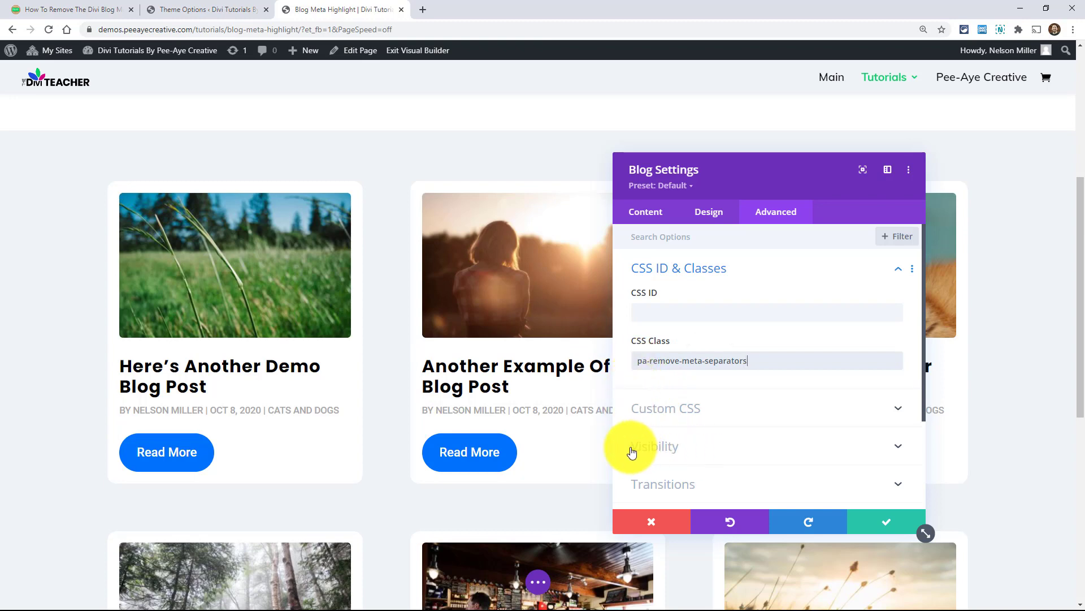
# Save the blog module settings and exit the Visual Builder to the live page
pyautogui.click(877, 519)
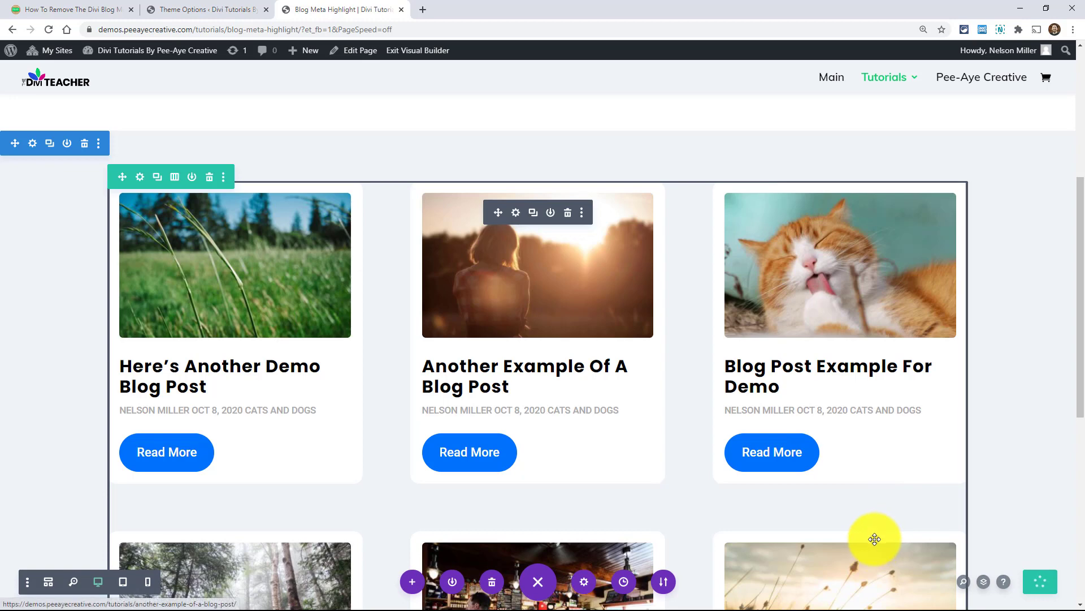
pyautogui.click(405, 59)
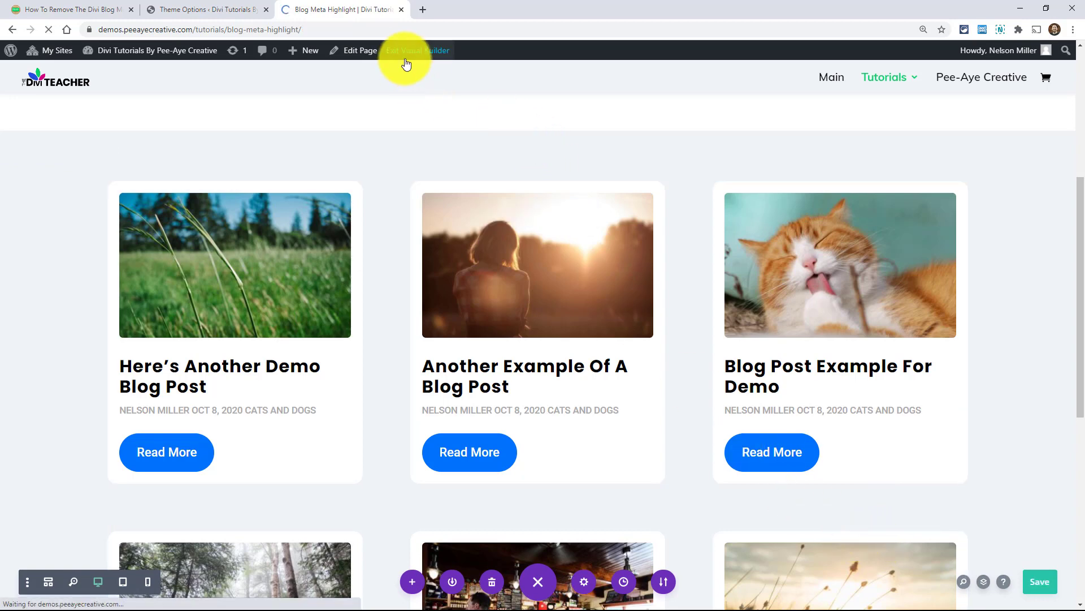
pyautogui.scroll(-8, 395, 265)
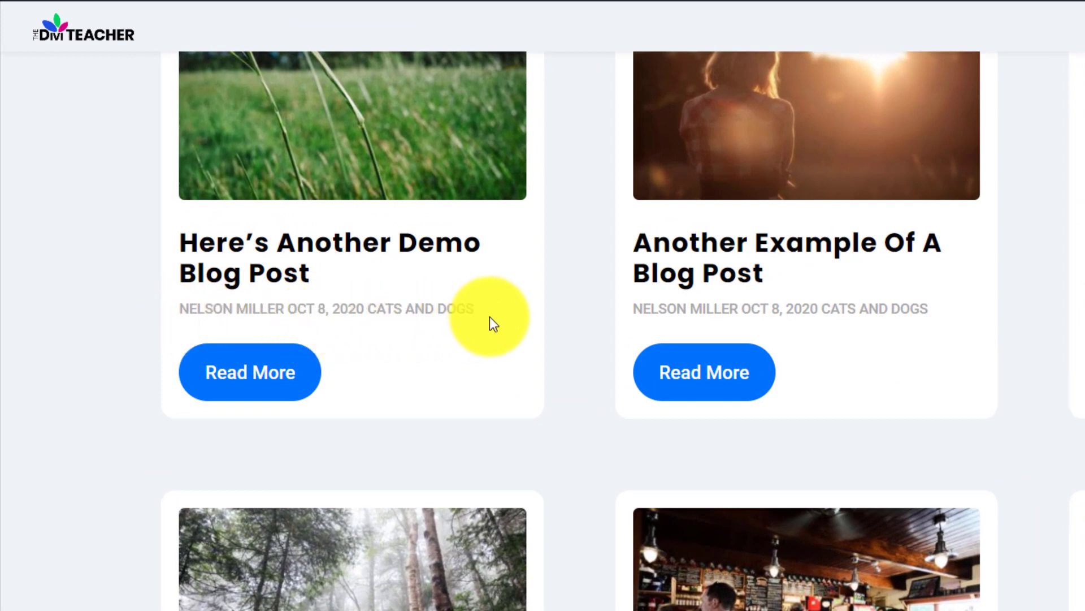
# Inspect the first card's meta line, now without 'by' or pipe separators
pyautogui.moveTo(480, 316); pyautogui.dragTo(177, 307)
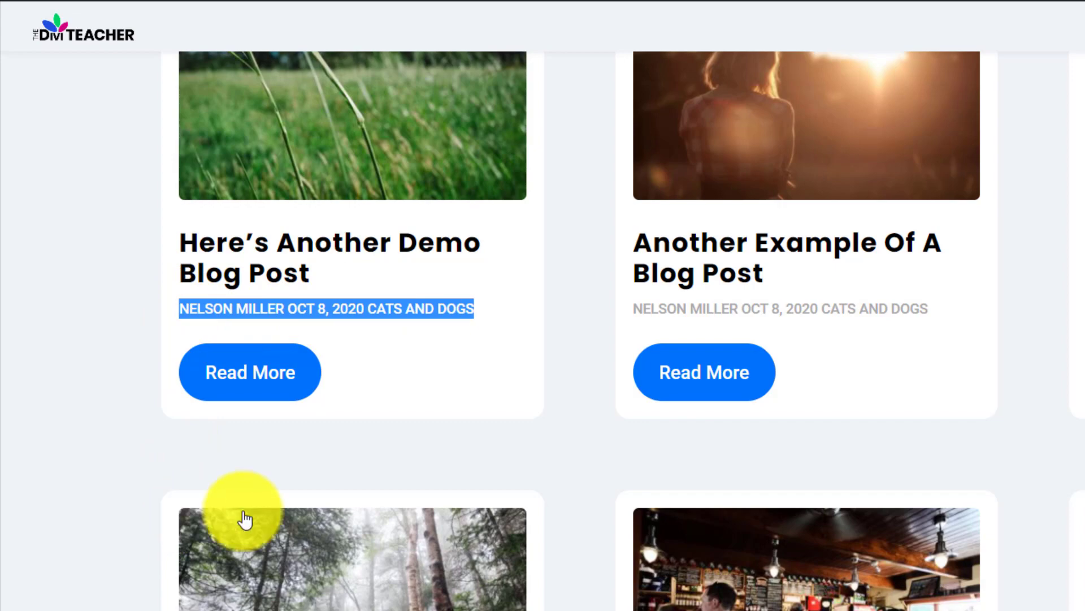
pyautogui.click(504, 437)
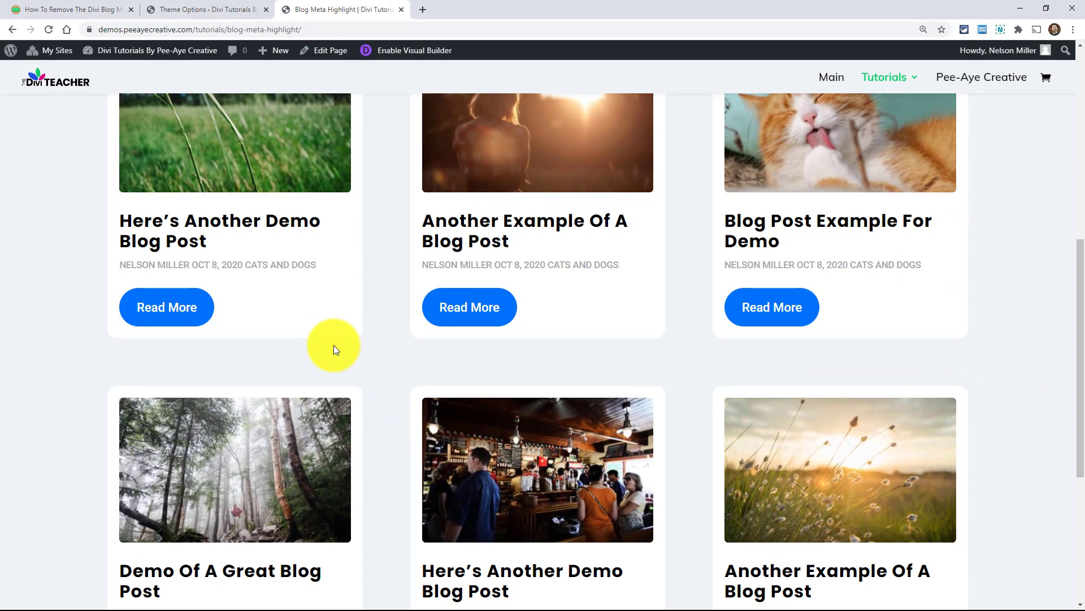
pyautogui.scroll(3, 413, 395)
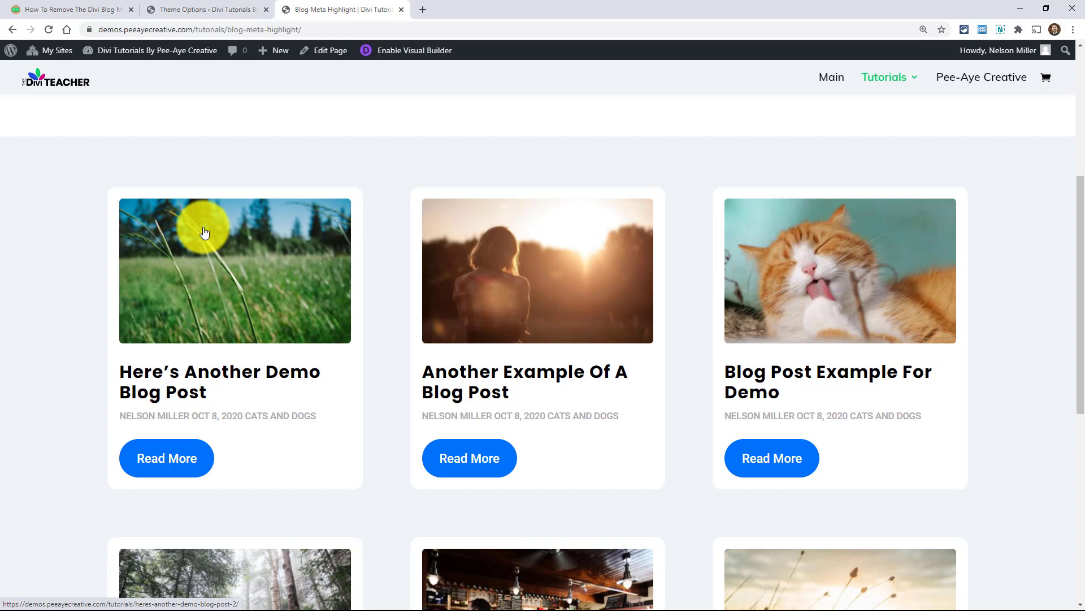
# Delete the pipe-replacing line 6 from the first jQuery block in the Theme Options head code
pyautogui.click(188, 10)
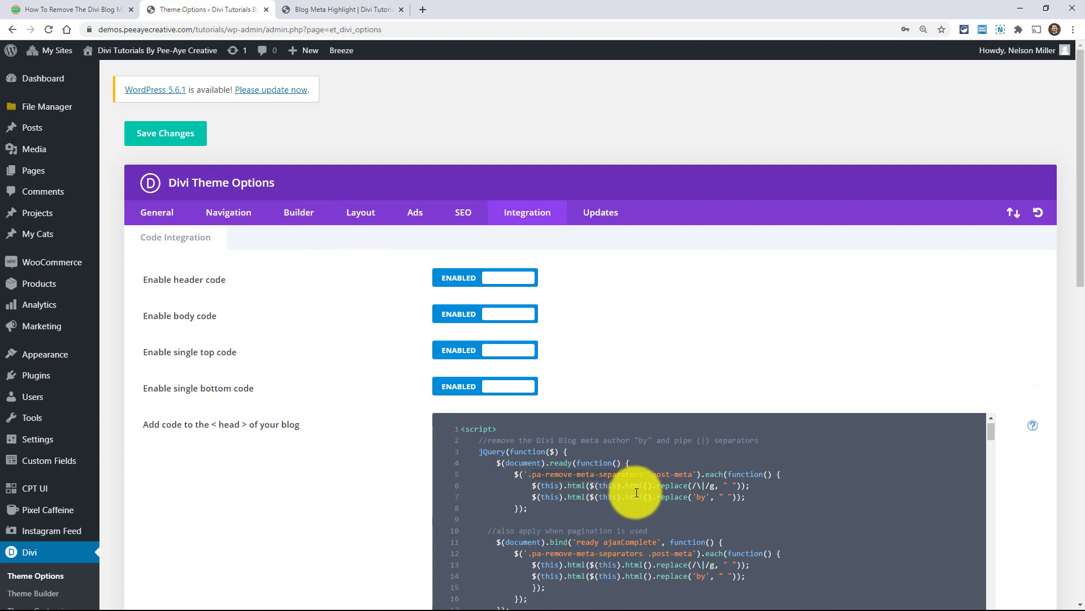
pyautogui.scroll(-1, 405, 447)
pyautogui.scroll(-3, 405, 447)
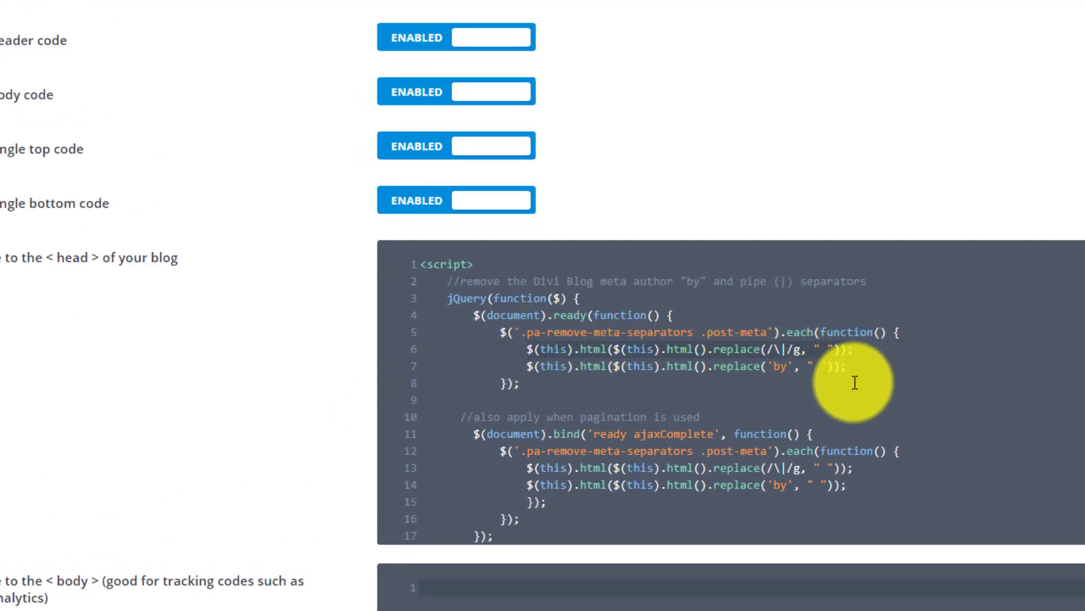
pyautogui.click(529, 367)
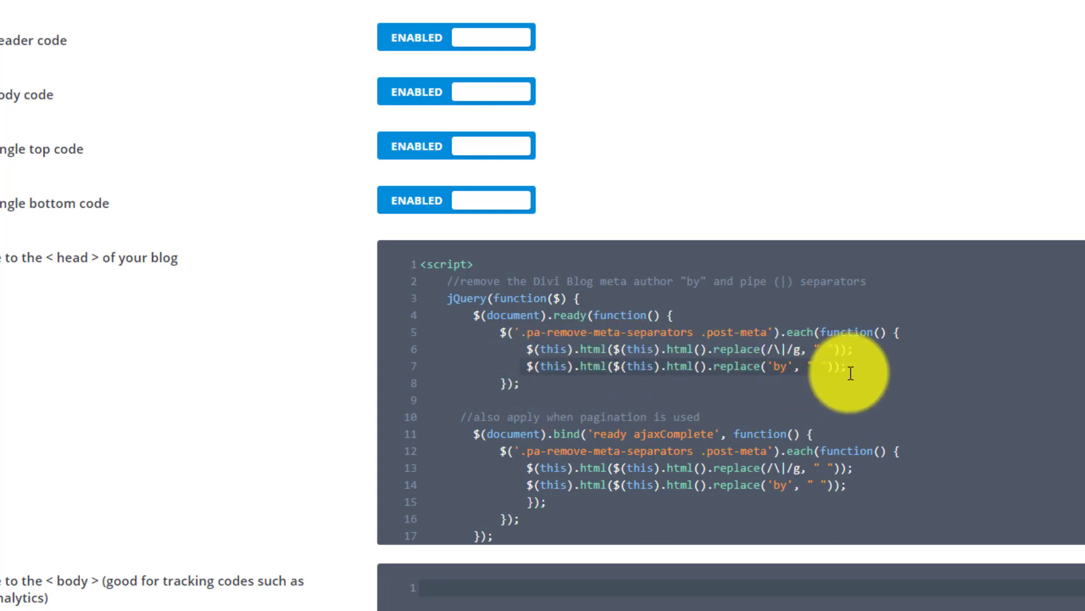
pyautogui.click(869, 349)
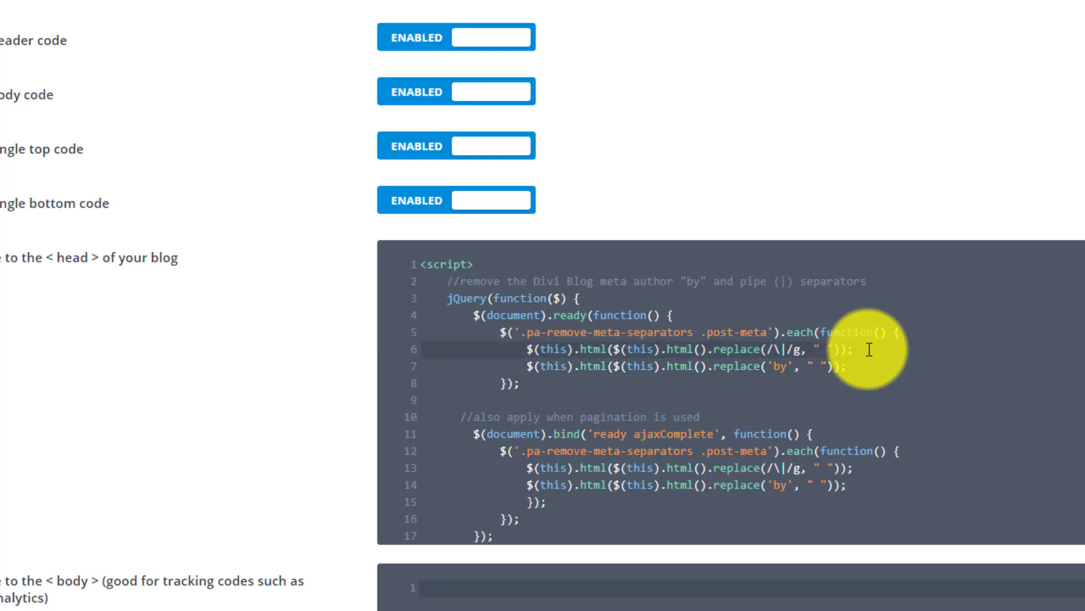
pyautogui.press('BackSpace')
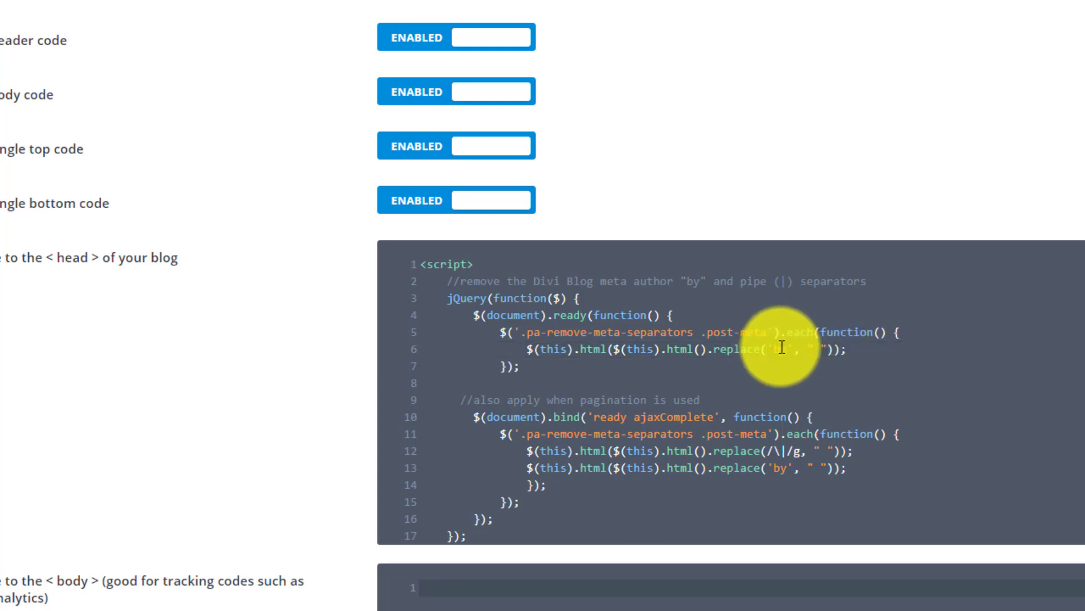
pyautogui.click(788, 366)
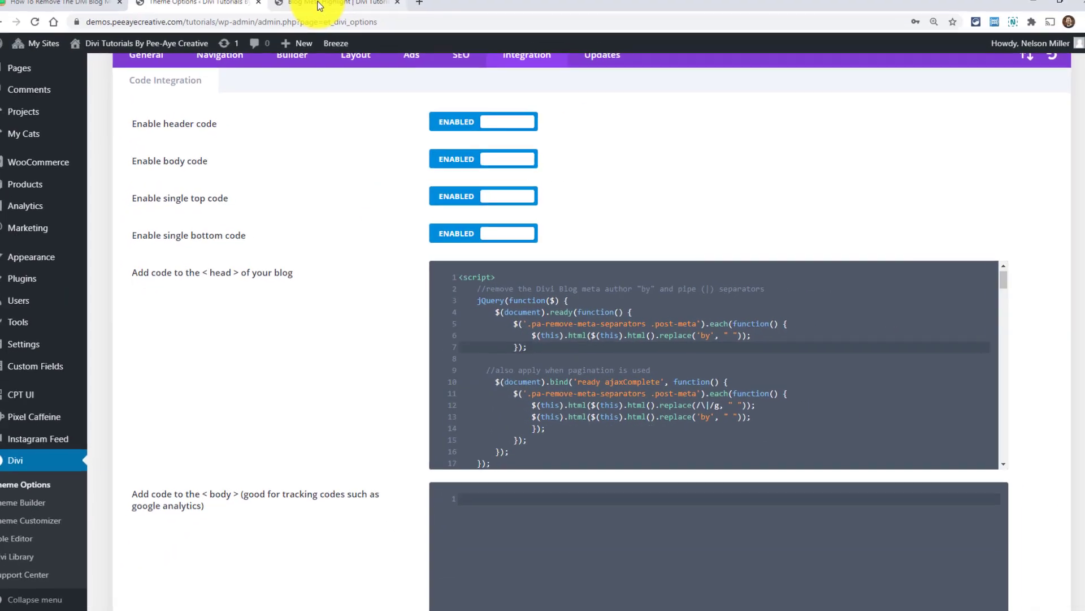
# Return to the blog page and reopen it in the Visual Builder
pyautogui.click(317, 10)
pyautogui.scroll(-1, 551, 309)
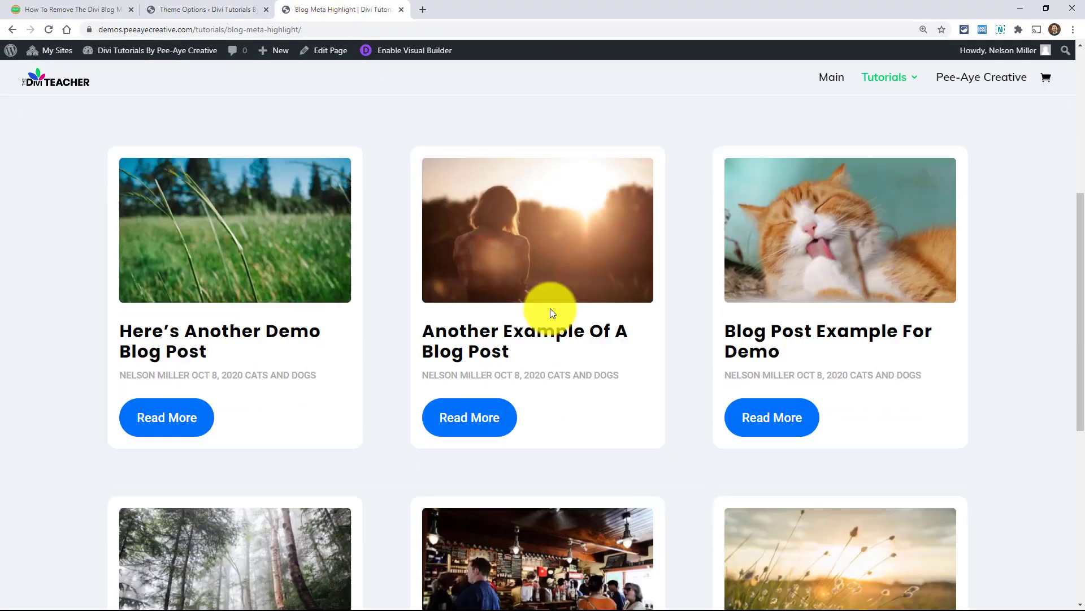
pyautogui.scroll(-5, 550, 312)
pyautogui.scroll(7, 547, 399)
pyautogui.click(408, 51)
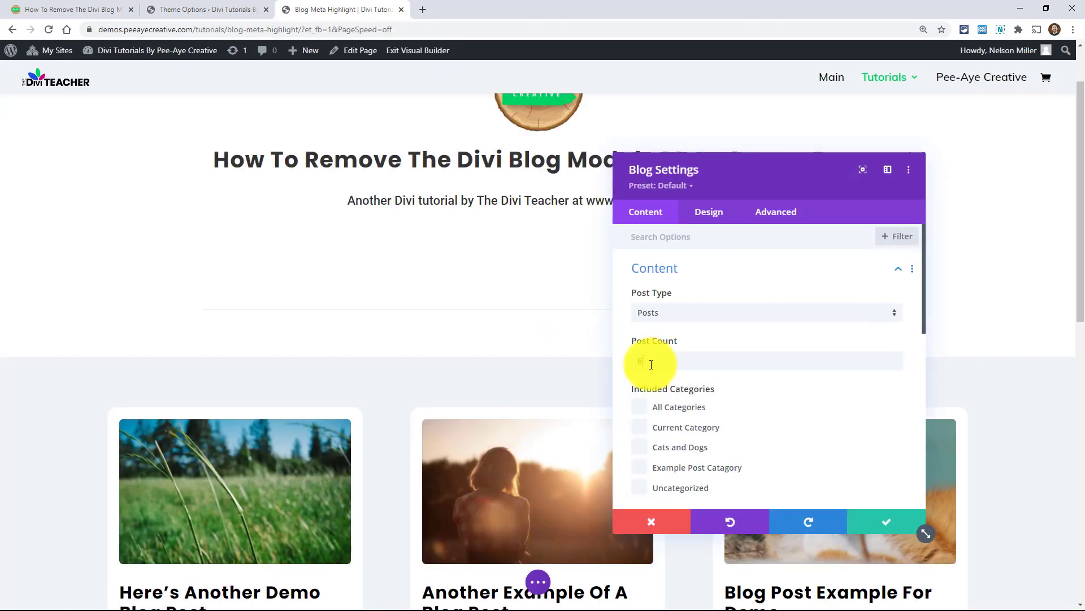
# Set the blog module's Post Count to 3, turn Show Pagination on, and save
pyautogui.click(651, 364)
pyautogui.write('3')
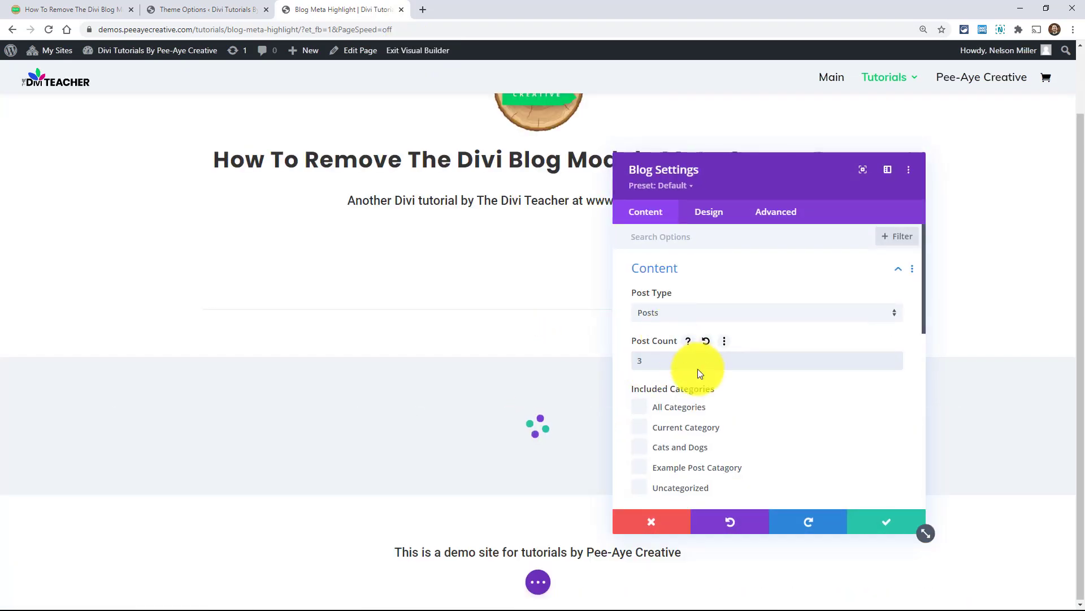
pyautogui.scroll(-3, 700, 371)
pyautogui.scroll(-3, 701, 379)
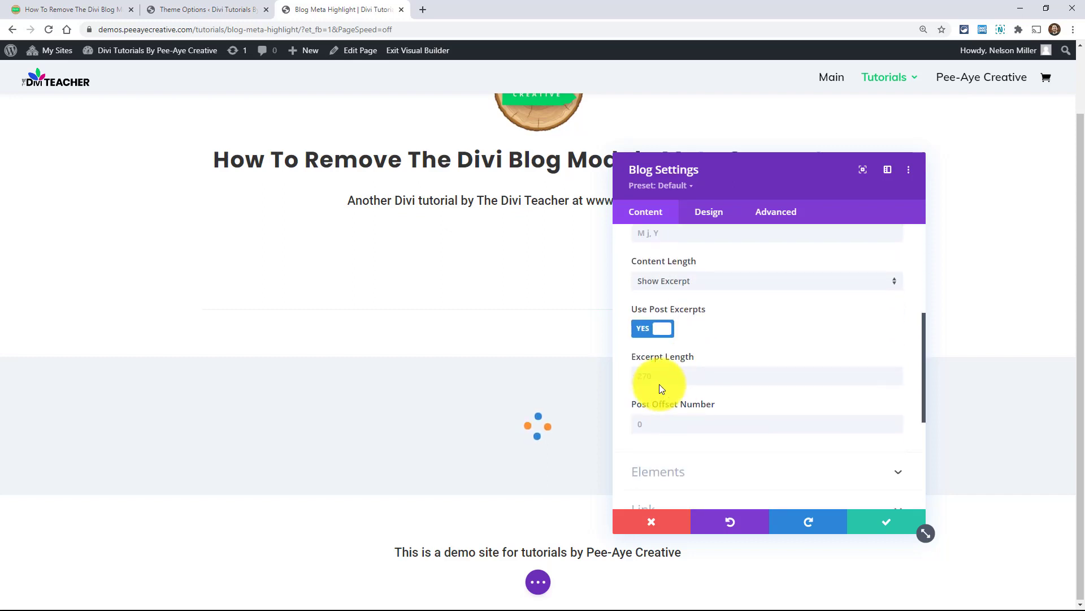
pyautogui.click(662, 463)
pyautogui.scroll(-5, 701, 361)
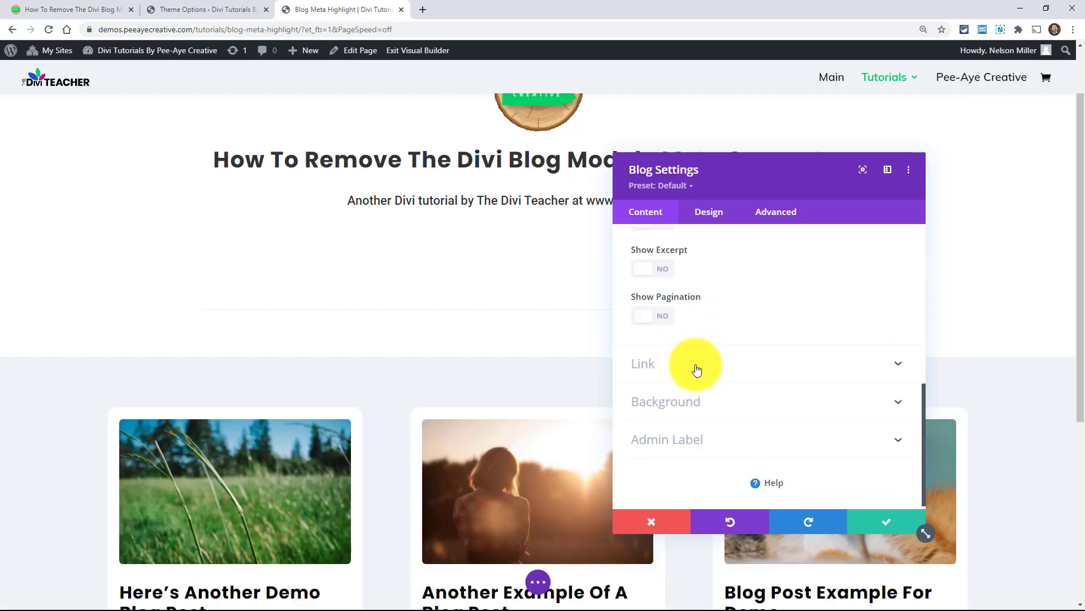
pyautogui.click(650, 320)
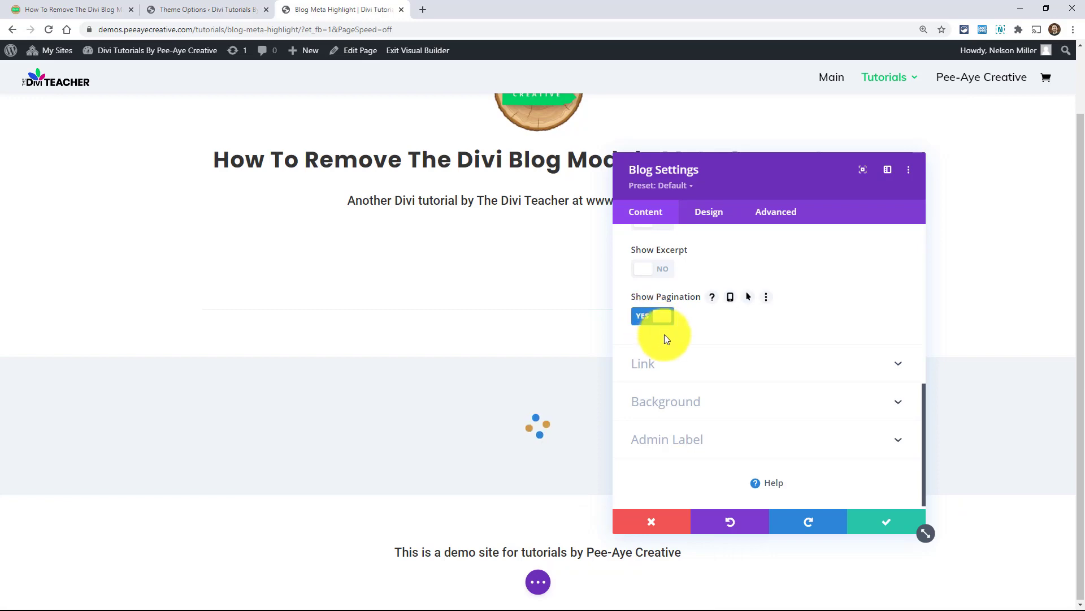
pyautogui.scroll(-4, 262, 356)
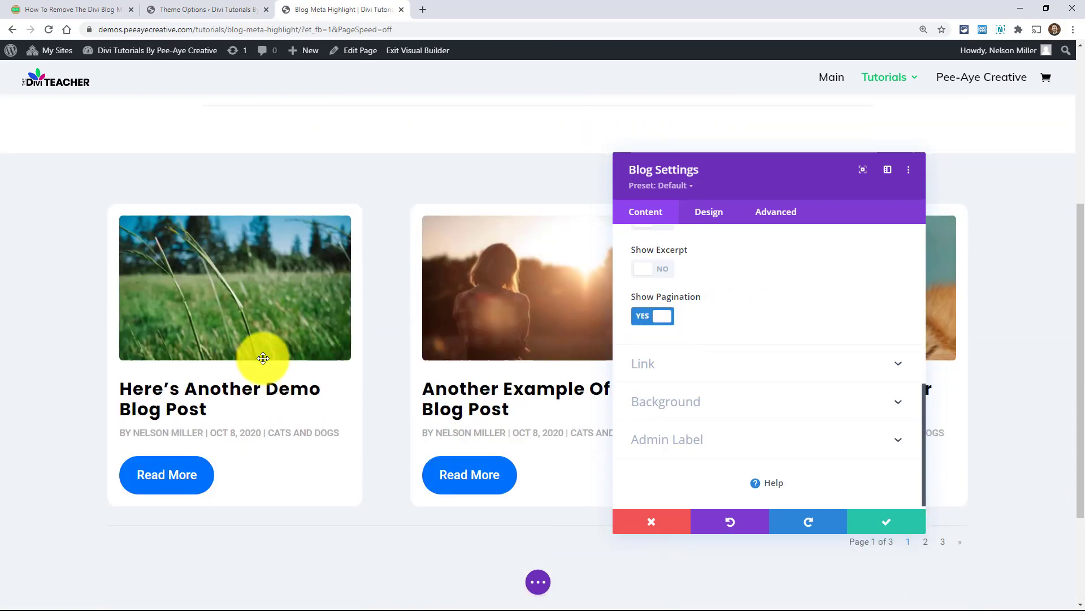
pyautogui.moveTo(753, 182); pyautogui.dragTo(555, 118)
pyautogui.click(686, 462)
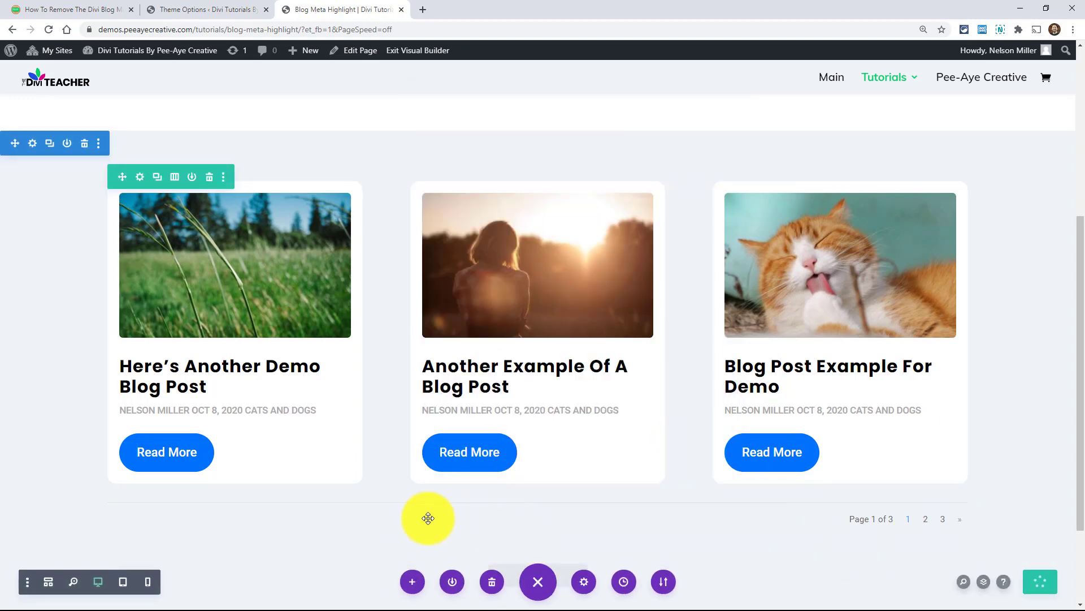
# Exit the builder and page through the blog grid to page 3 of 3
pyautogui.click(410, 54)
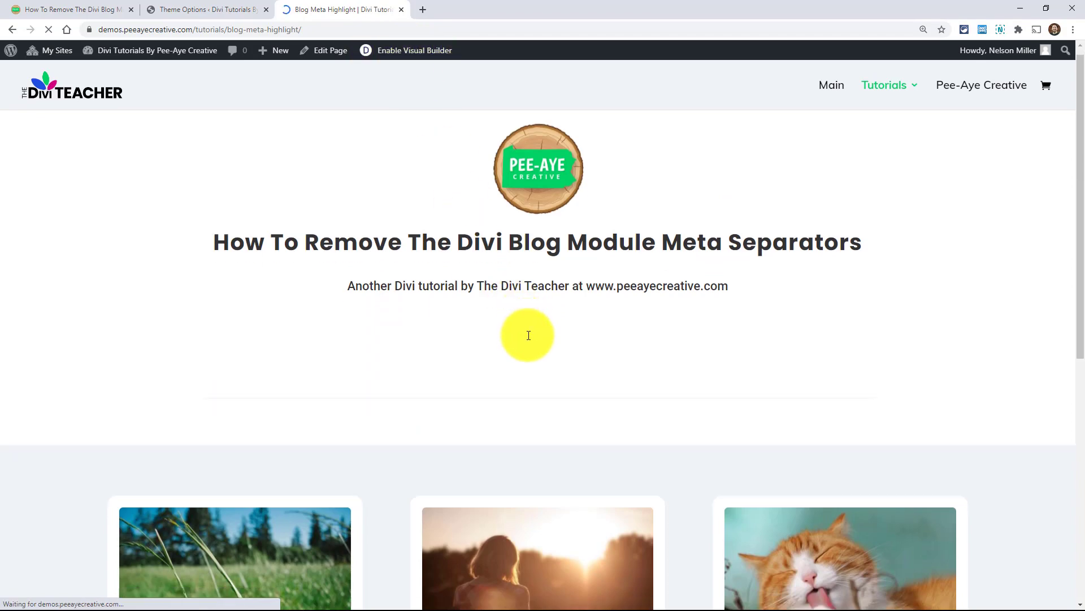
pyautogui.scroll(-4, 574, 362)
pyautogui.scroll(-1, 575, 362)
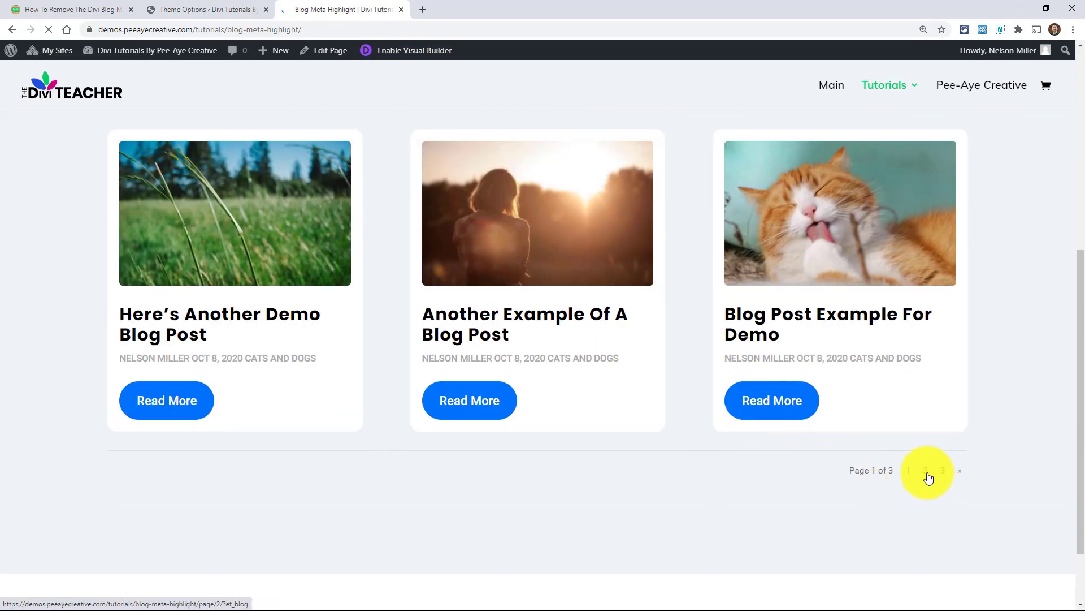
pyautogui.click(925, 455)
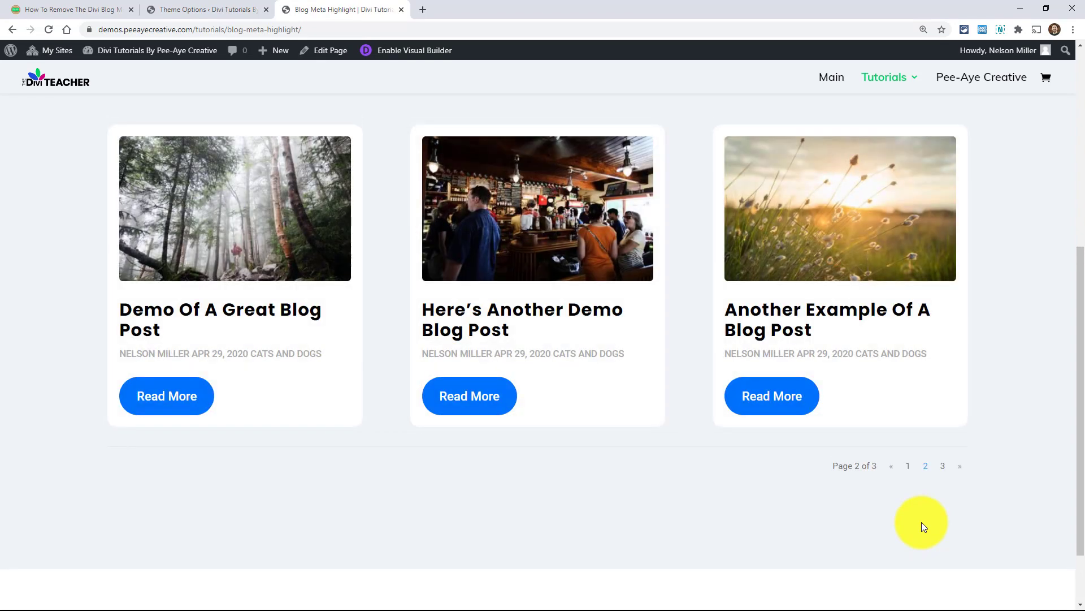
pyautogui.click(943, 468)
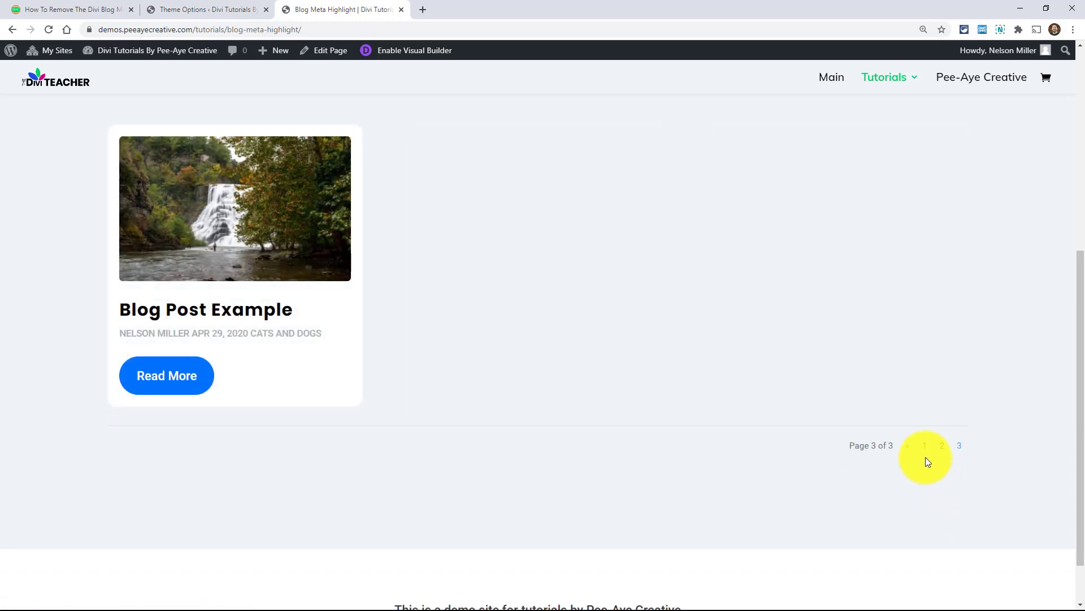
# Delete the pipe-replacing line 12 in the pagination handler's head code and save Theme Options
pyautogui.click(926, 456)
pyautogui.click(191, 12)
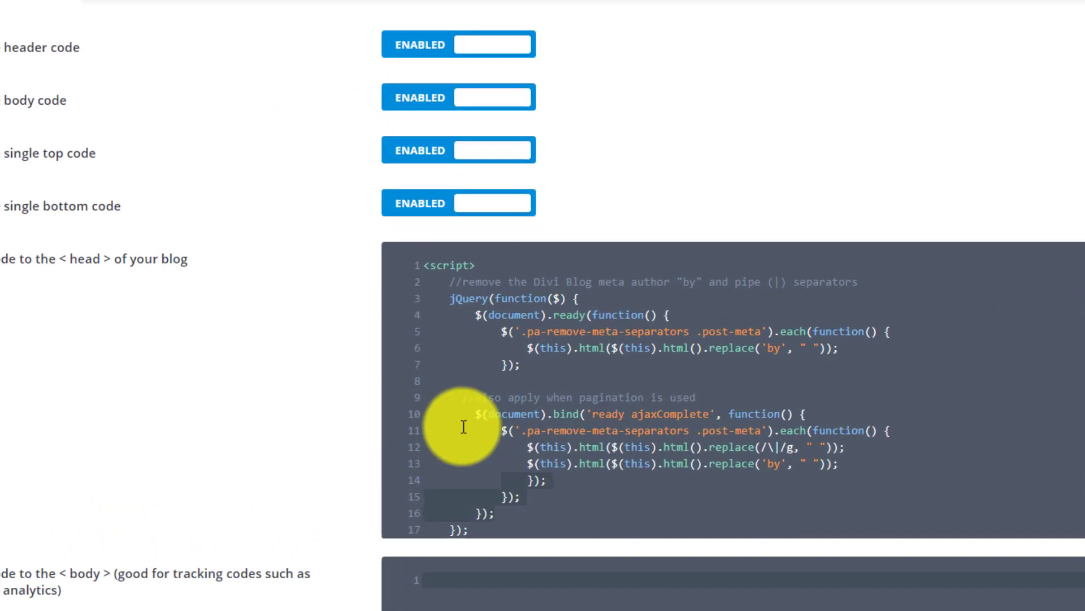
pyautogui.click(478, 402)
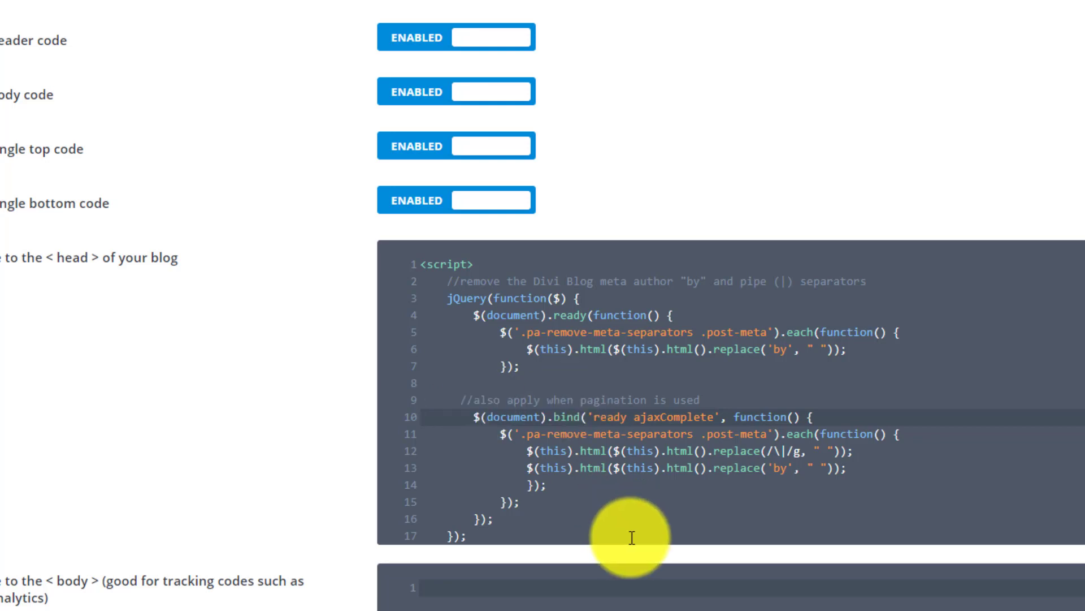
pyautogui.click(774, 449)
pyautogui.press('BackSpace')
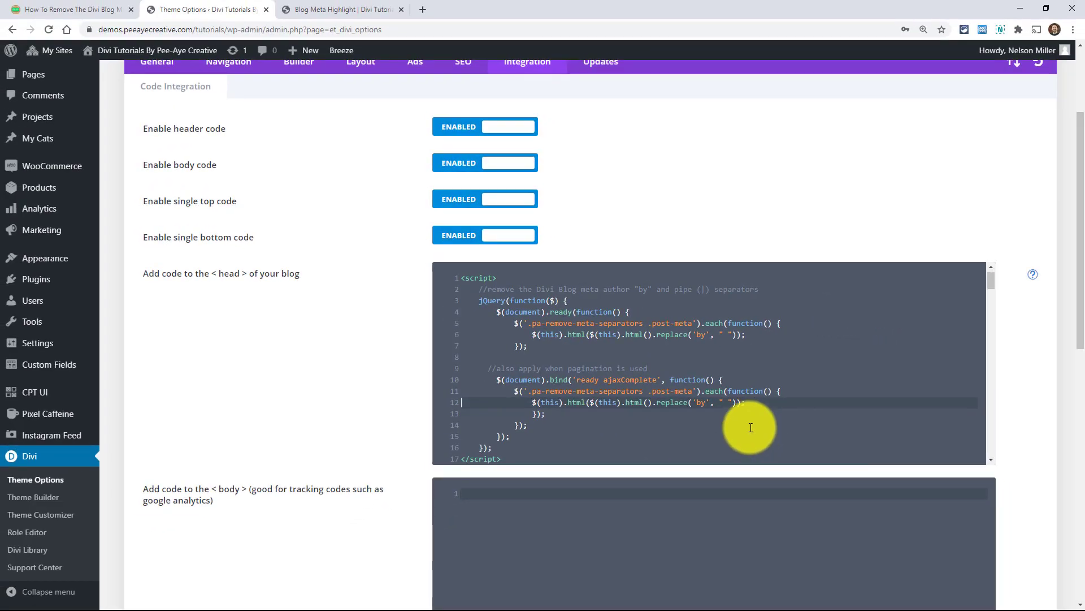
pyautogui.scroll(3, 158, 181)
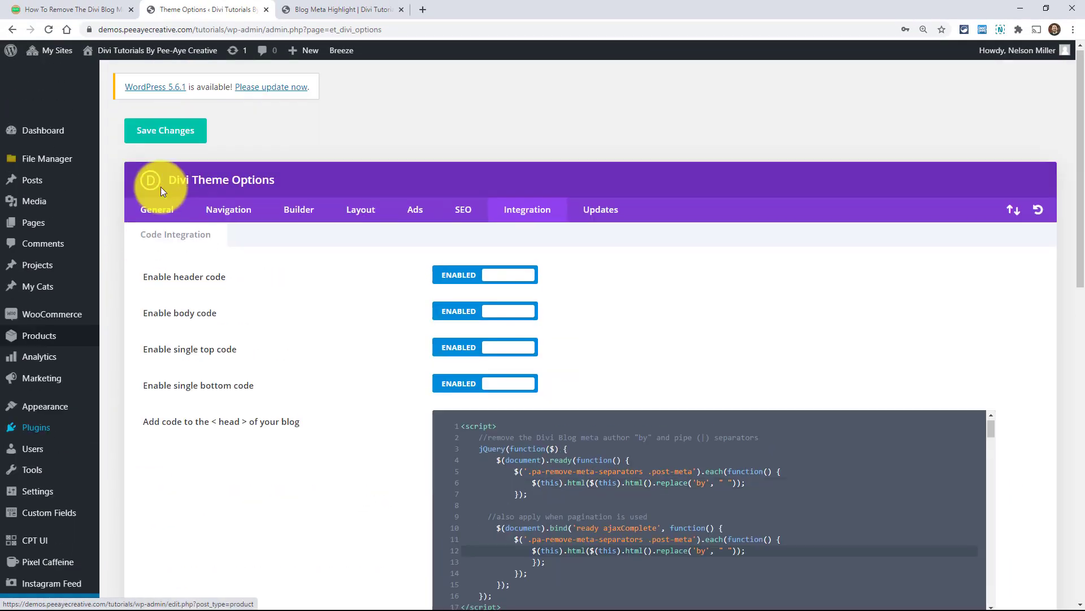
pyautogui.click(149, 136)
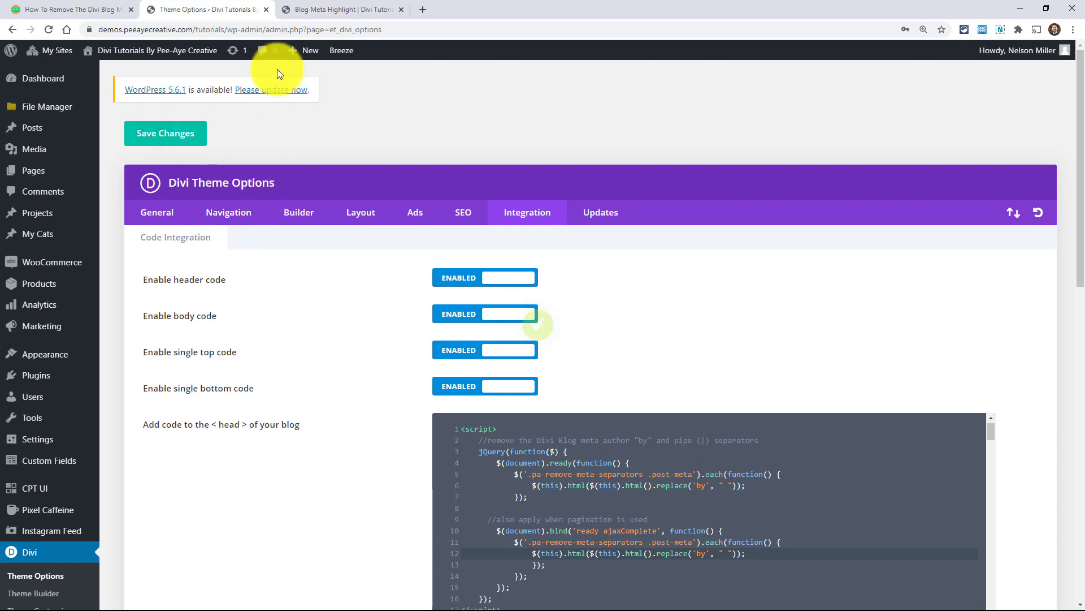
pyautogui.click(329, 9)
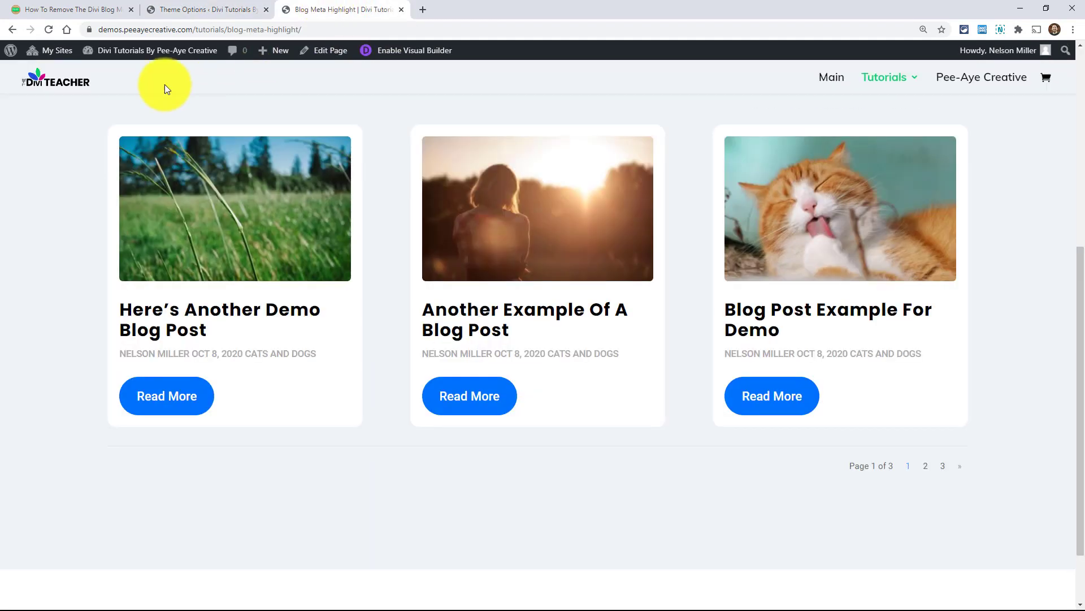
pyautogui.click(48, 31)
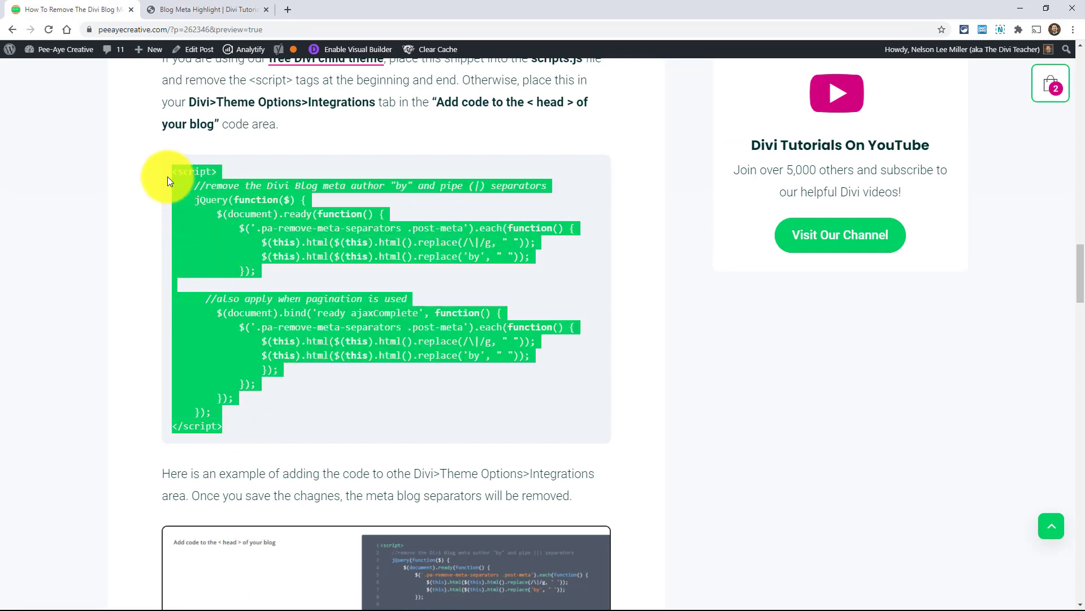
# Return to the blog demo page, then open the site's WordPress admin Dashboard in a new tab
pyautogui.click(165, 10)
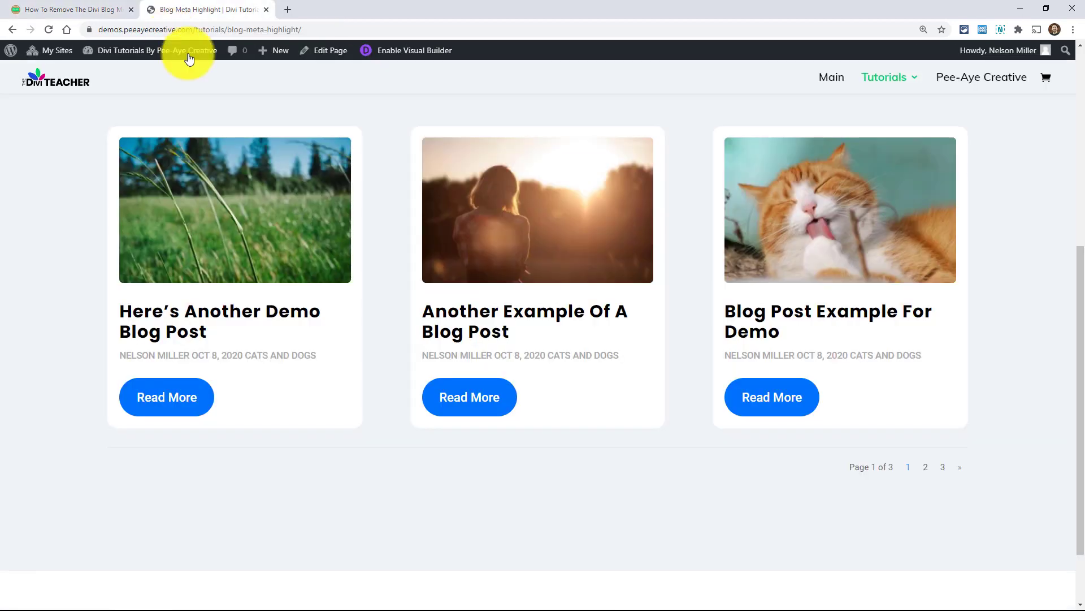
pyautogui.scroll(3, 493, 287)
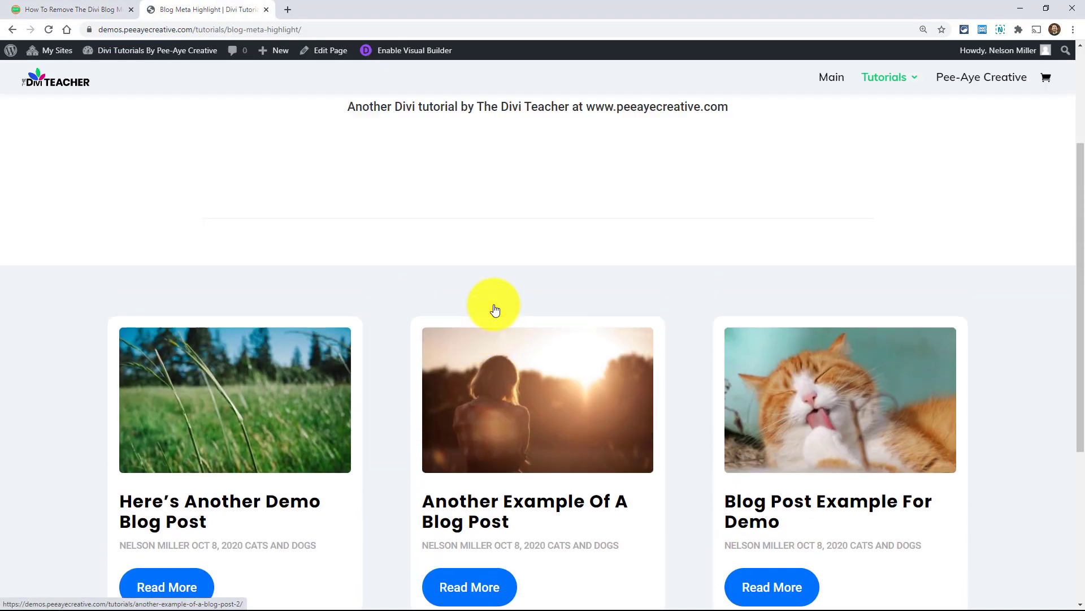
pyautogui.scroll(-2, 449, 296)
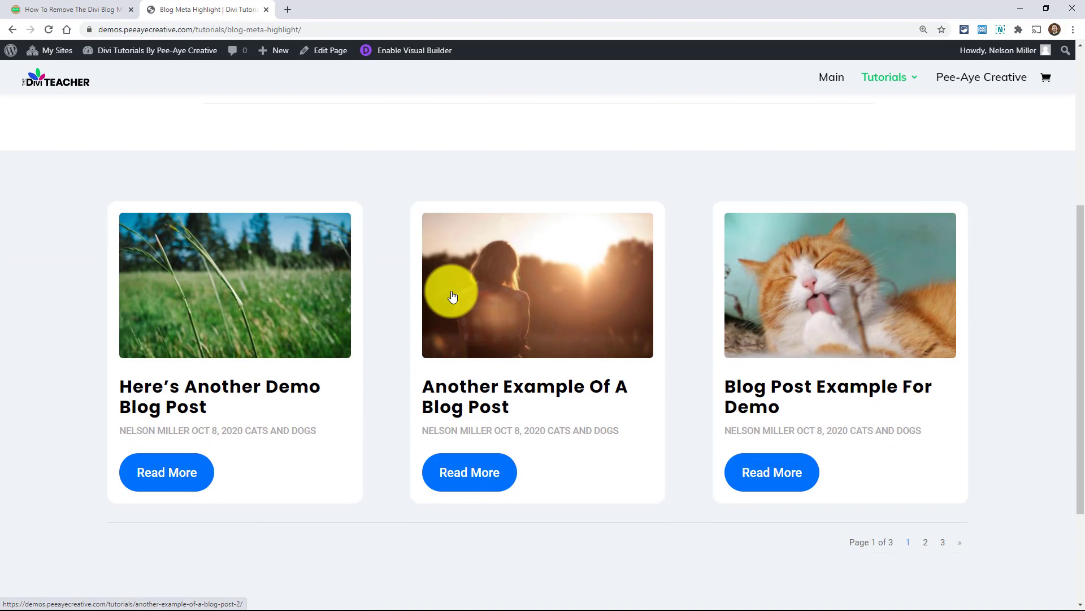
pyautogui.hotkey('ctrl', 'shift', 't')
# Go to the Integration settings of Divi Theme Options
pyautogui.moveTo(30, 596)
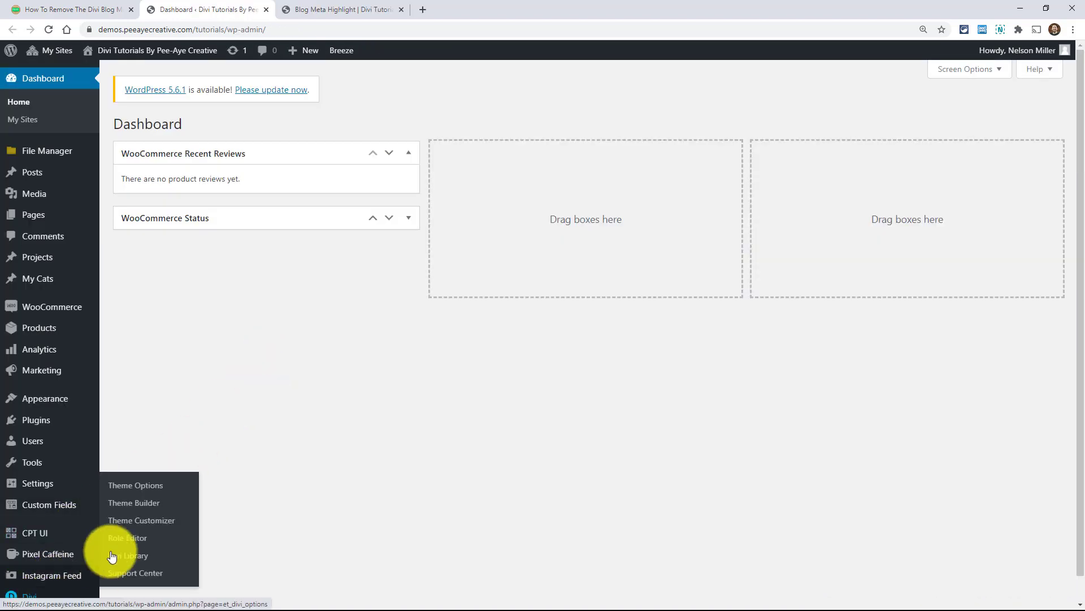
pyautogui.click(141, 489)
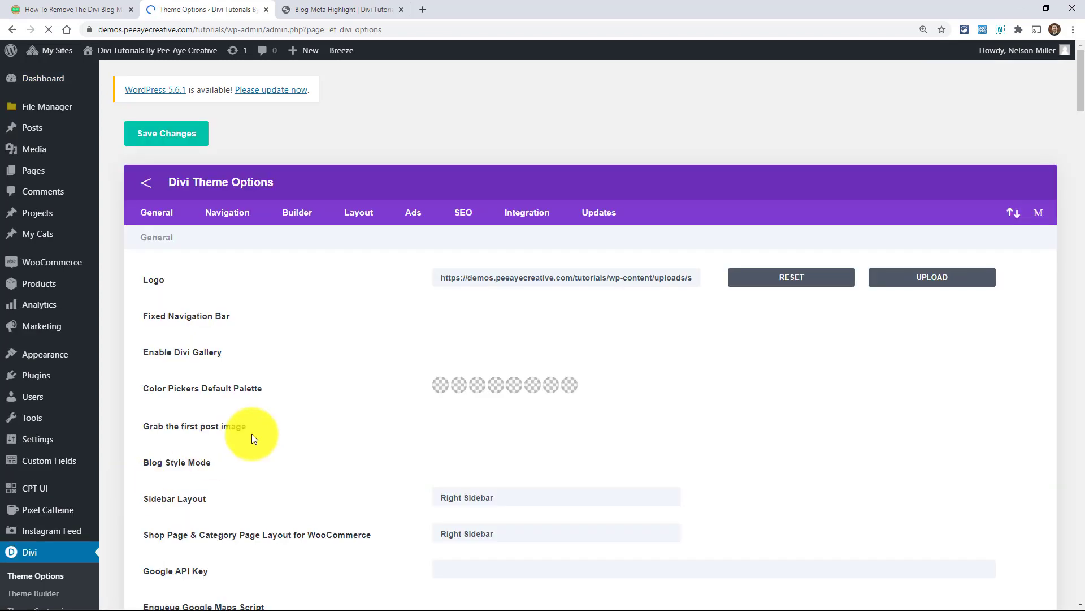
pyautogui.click(511, 213)
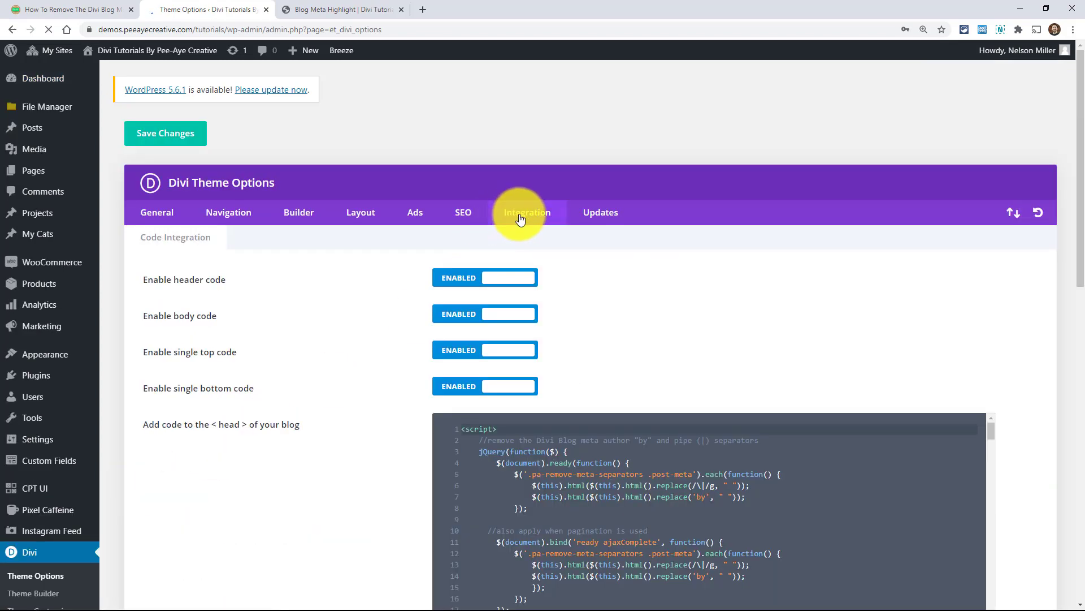
# Delete the separator-removal jQuery script from the head code box and save the changes
pyautogui.scroll(-2, 501, 428)
pyautogui.scroll(-3, 499, 458)
pyautogui.scroll(5, 497, 489)
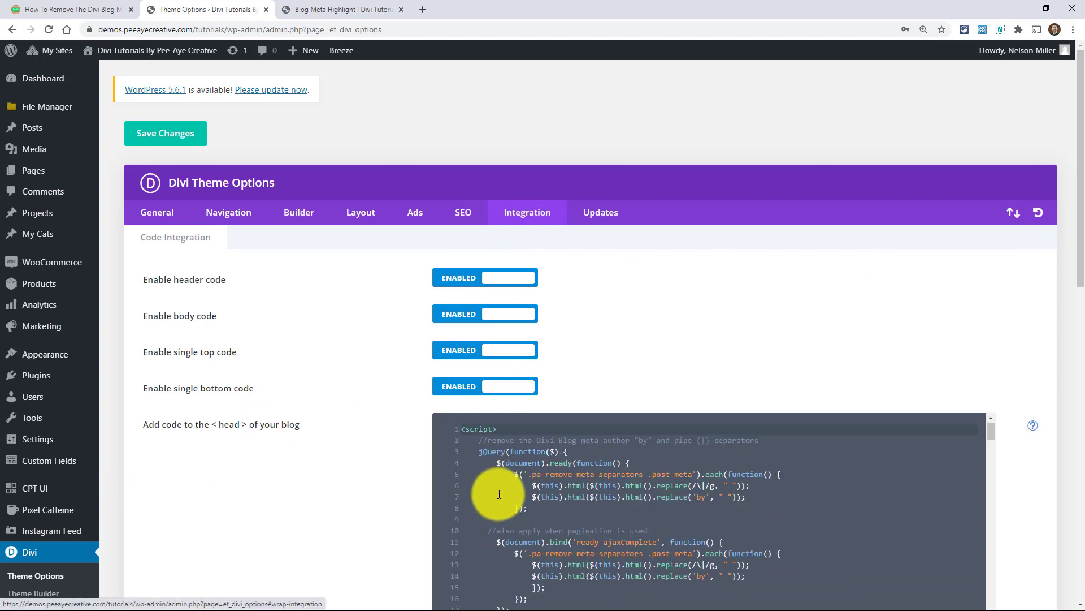
pyautogui.moveTo(460, 431); pyautogui.dragTo(509, 557)
pyautogui.press('BackSpace')
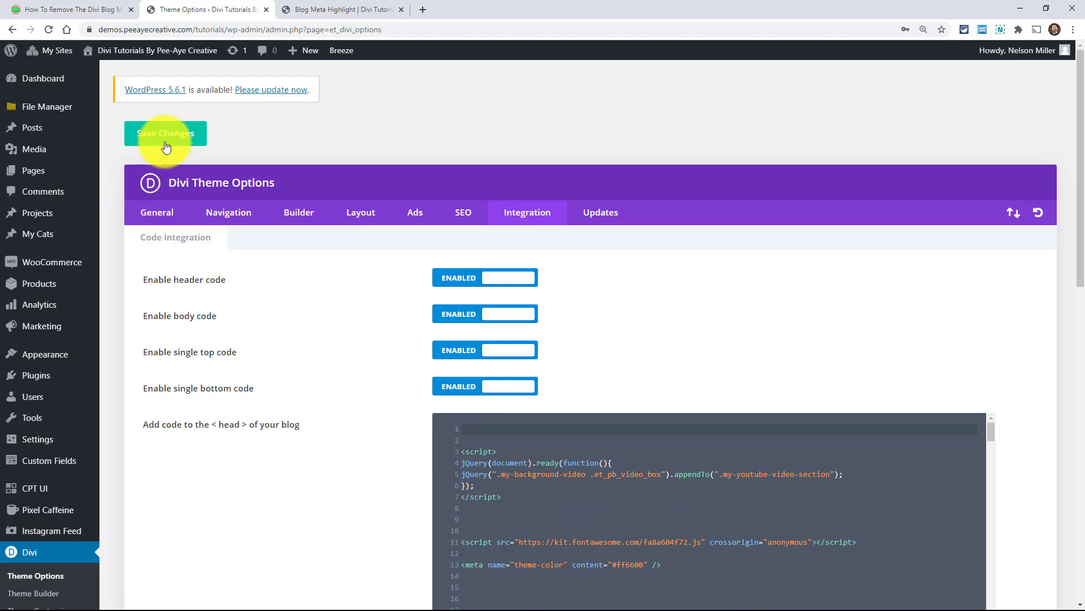
pyautogui.click(164, 133)
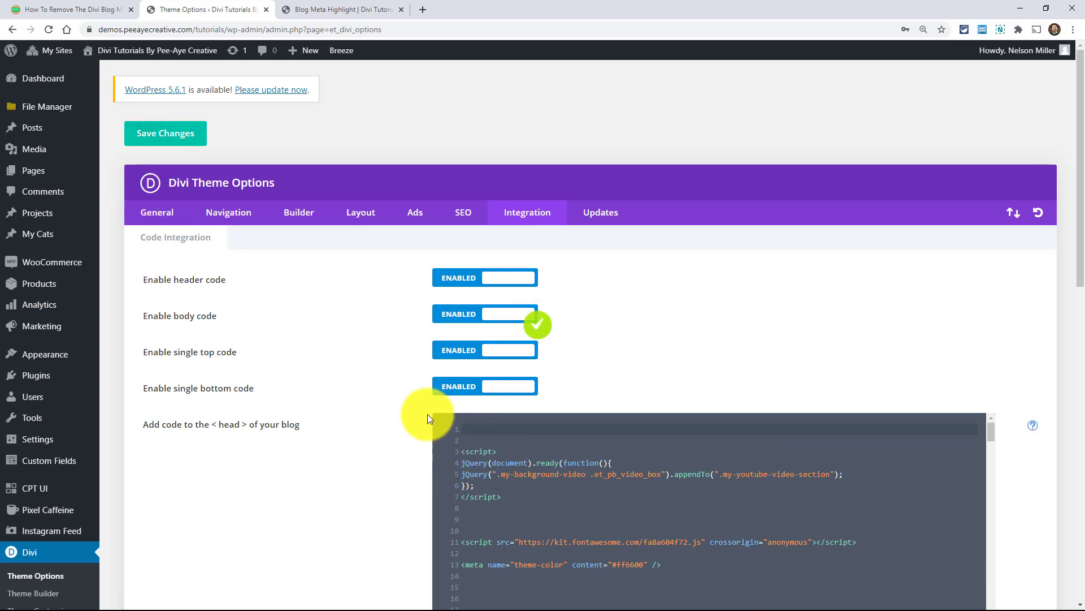
# Save Theme Options again, reload the Blog Meta Highlight page, and enable the Visual Builder
pyautogui.click(167, 138)
pyautogui.click(362, 9)
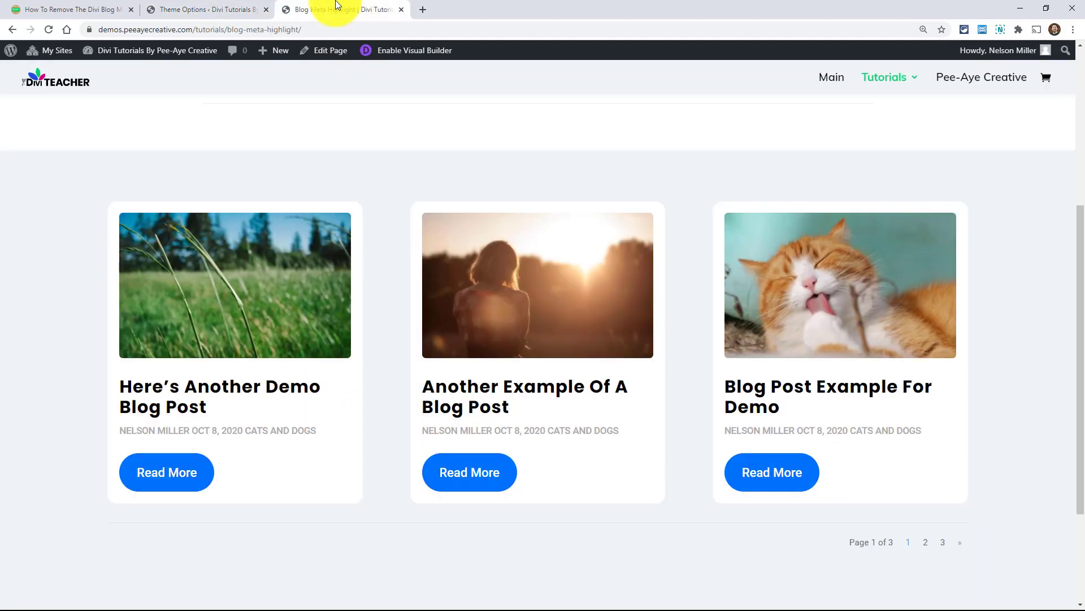
pyautogui.click(46, 30)
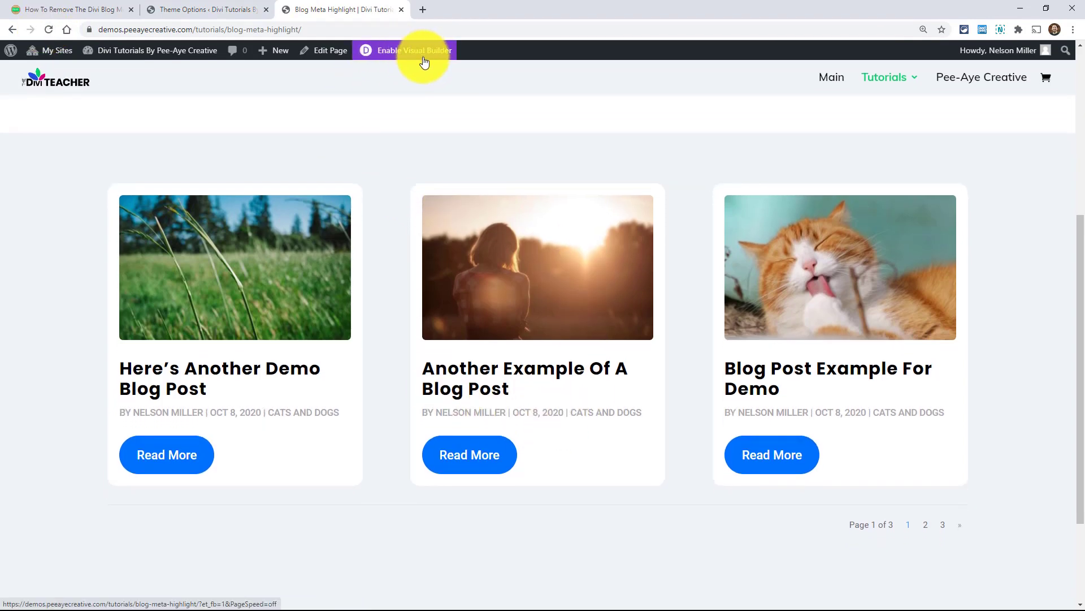
pyautogui.click(402, 56)
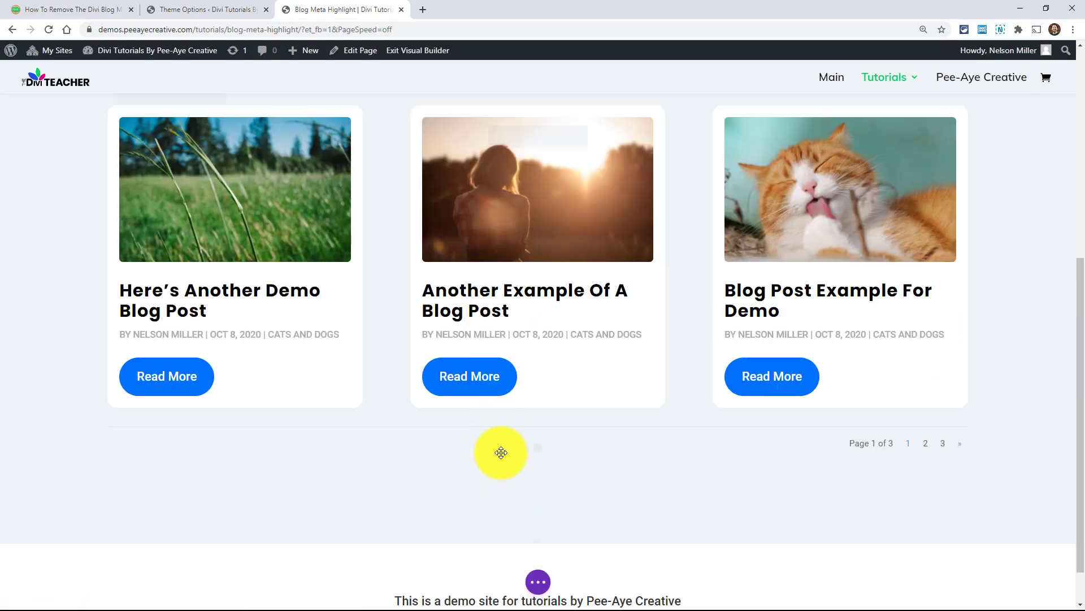
# Insert a Code module into the section and paste the separator-removing jQuery script
pyautogui.click(537, 449)
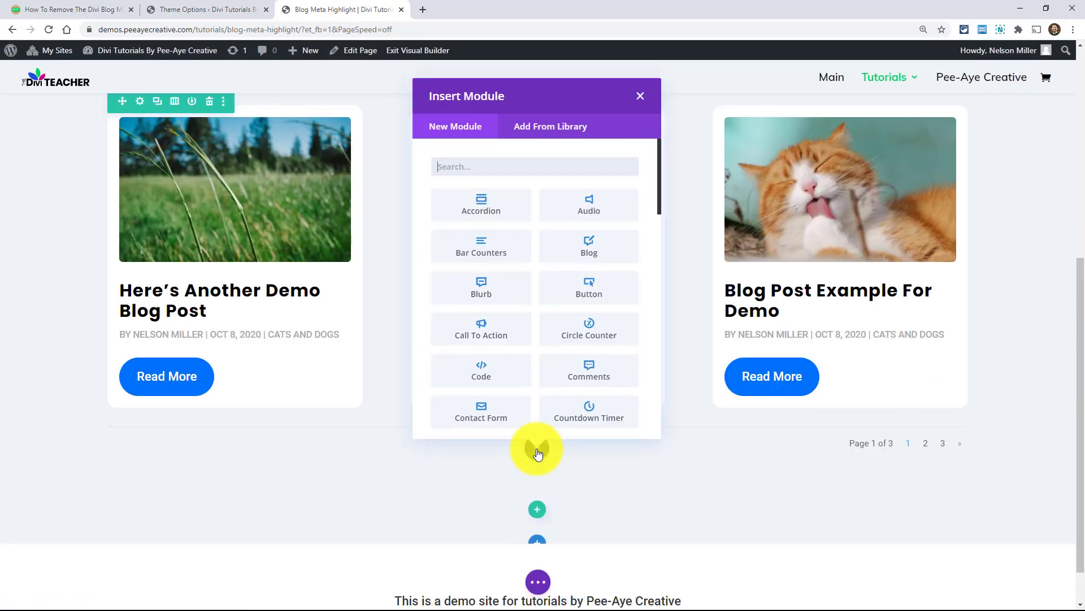
pyautogui.write('code')
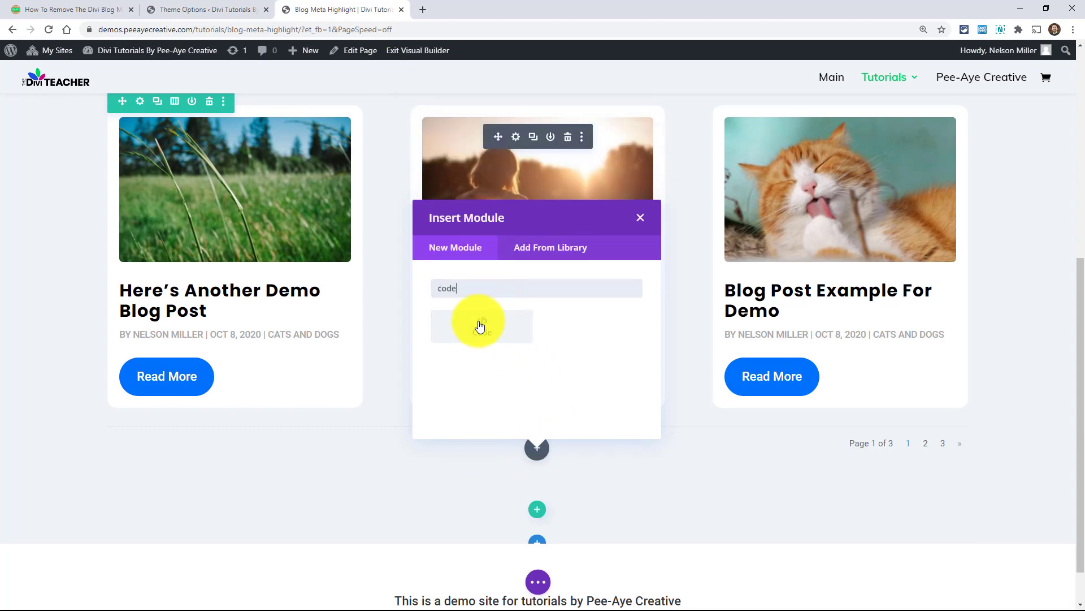
pyautogui.click(478, 326)
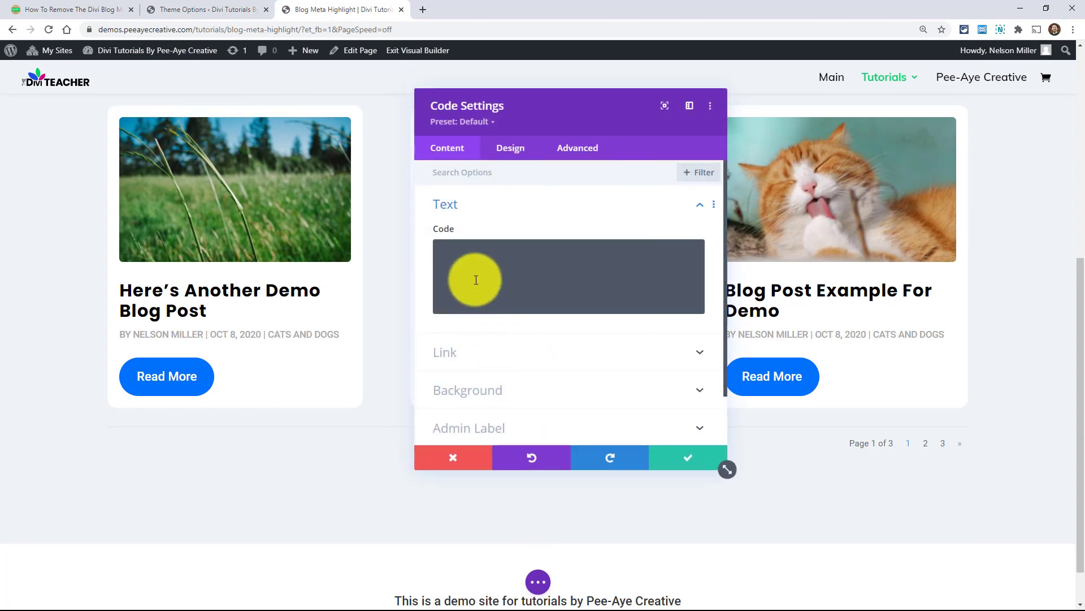
pyautogui.click(476, 278)
pyautogui.hotkey('ctrl', 'v')
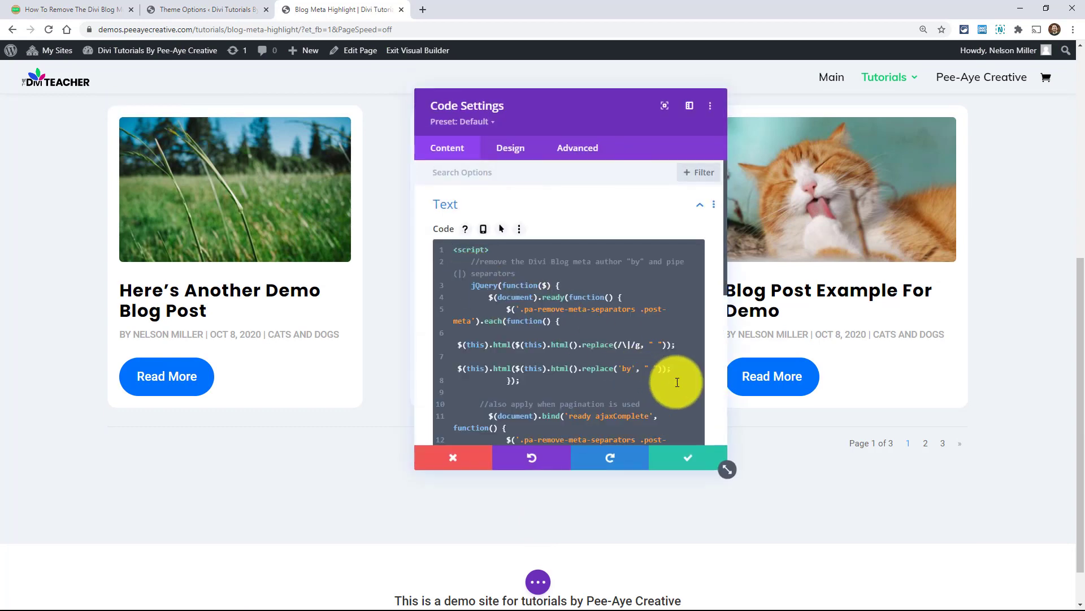
# Enlarge and reposition the Code settings panel, highlighting the .pa-remove-meta-separators class name
pyautogui.moveTo(729, 467); pyautogui.dragTo(841, 525)
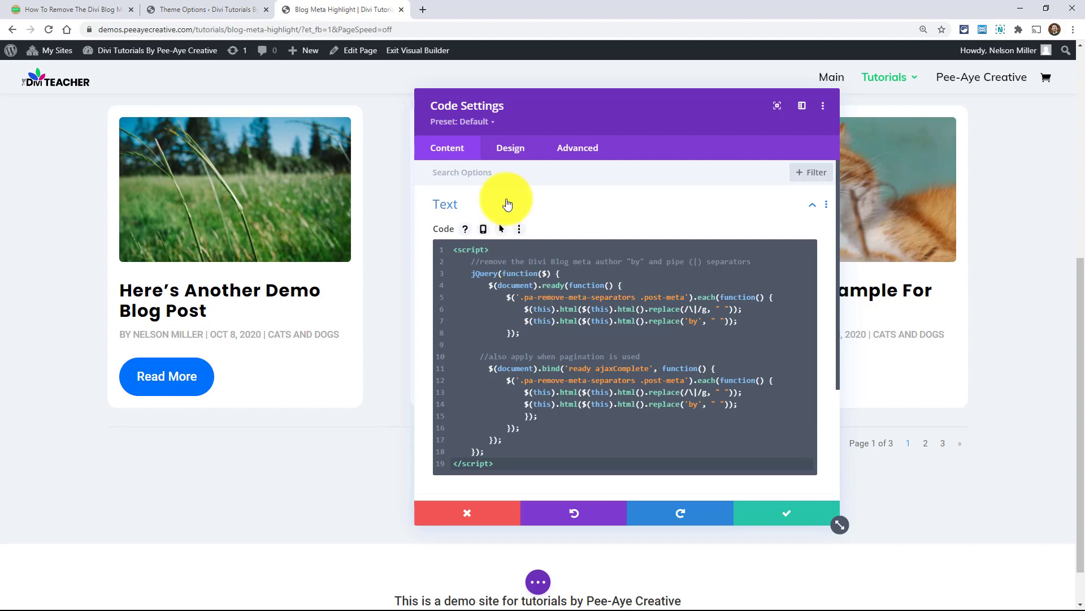
pyautogui.moveTo(544, 120); pyautogui.dragTo(637, 129)
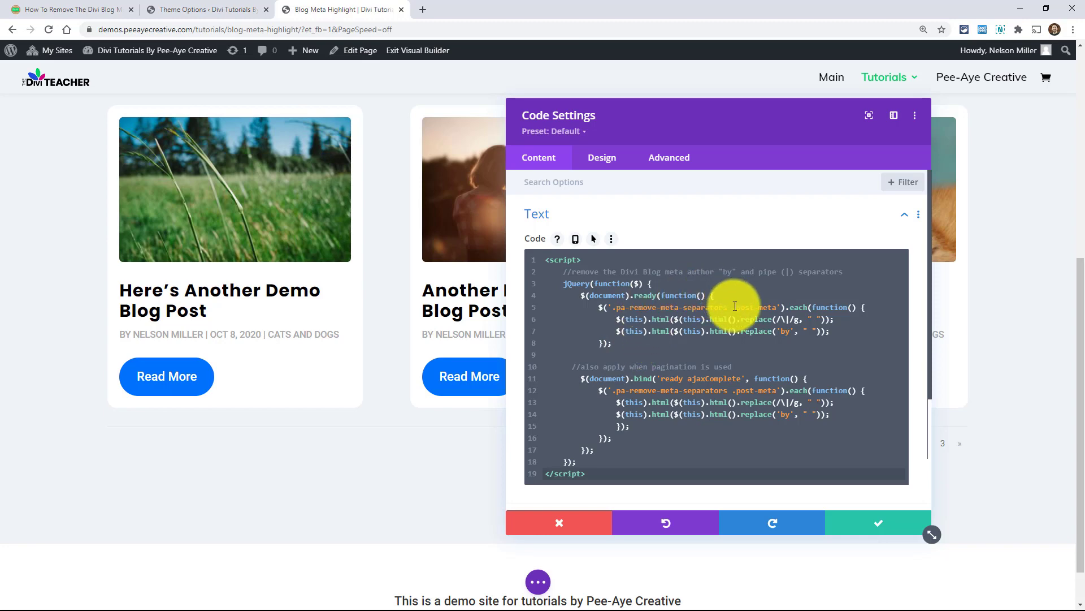
pyautogui.moveTo(730, 307); pyautogui.dragTo(612, 306)
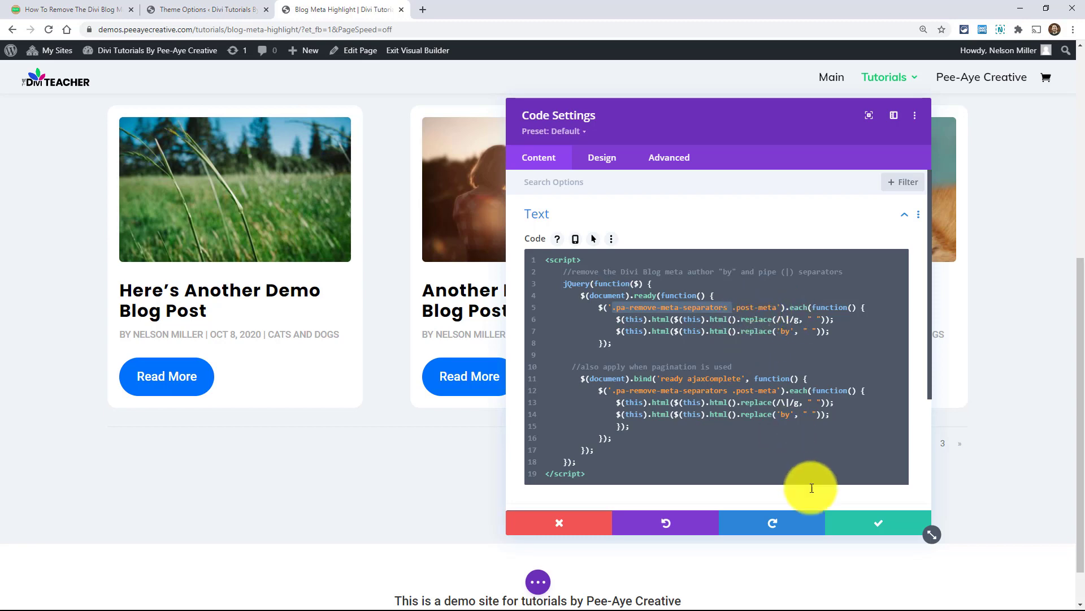
# Save the Code module and switch the builder to Wireframe view
pyautogui.click(862, 527)
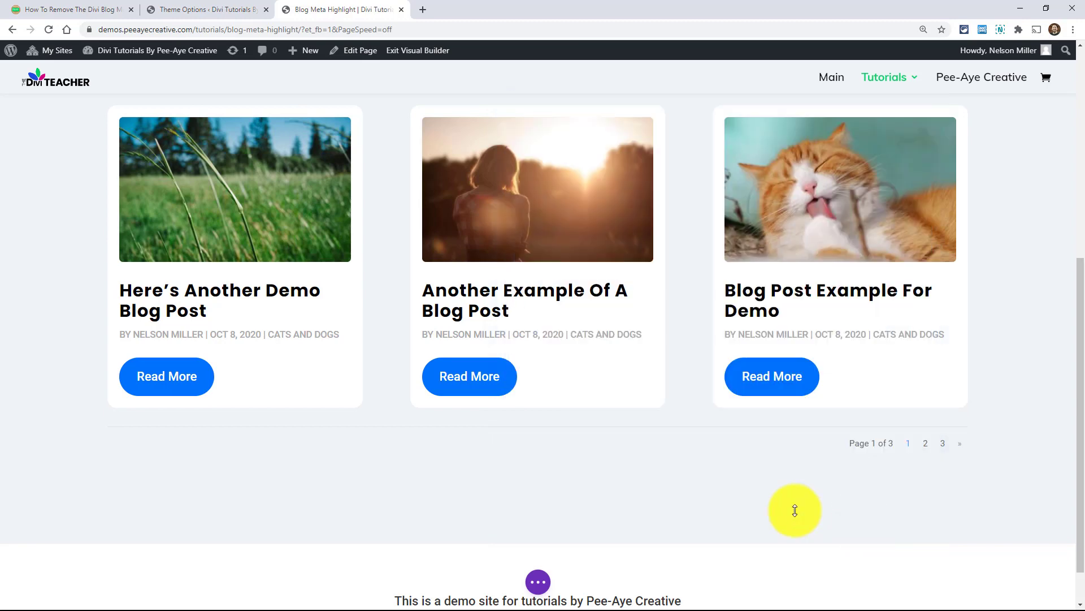
pyautogui.click(542, 584)
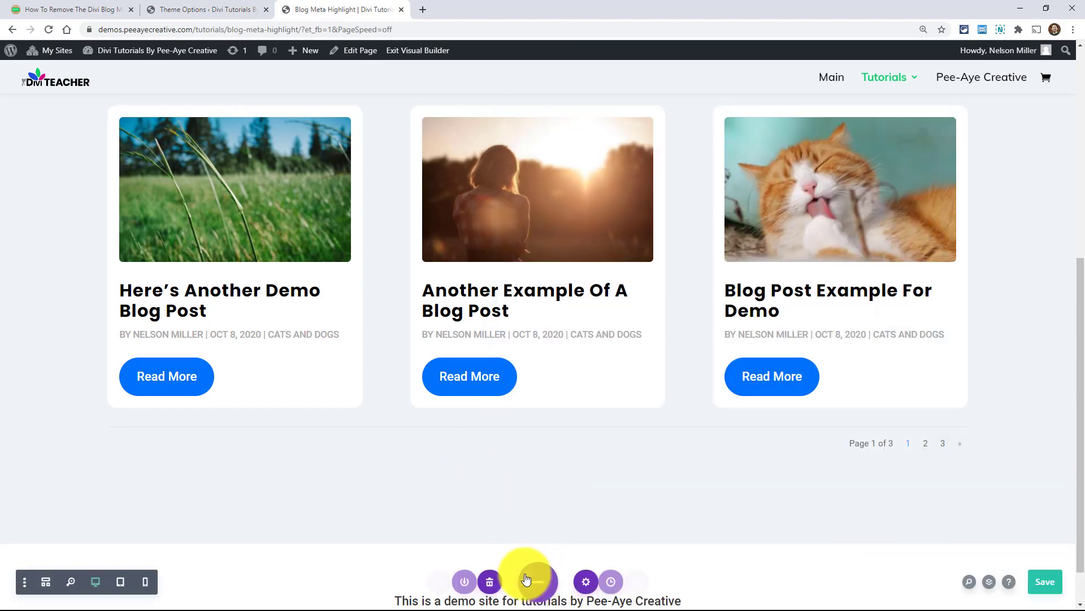
pyautogui.click(49, 581)
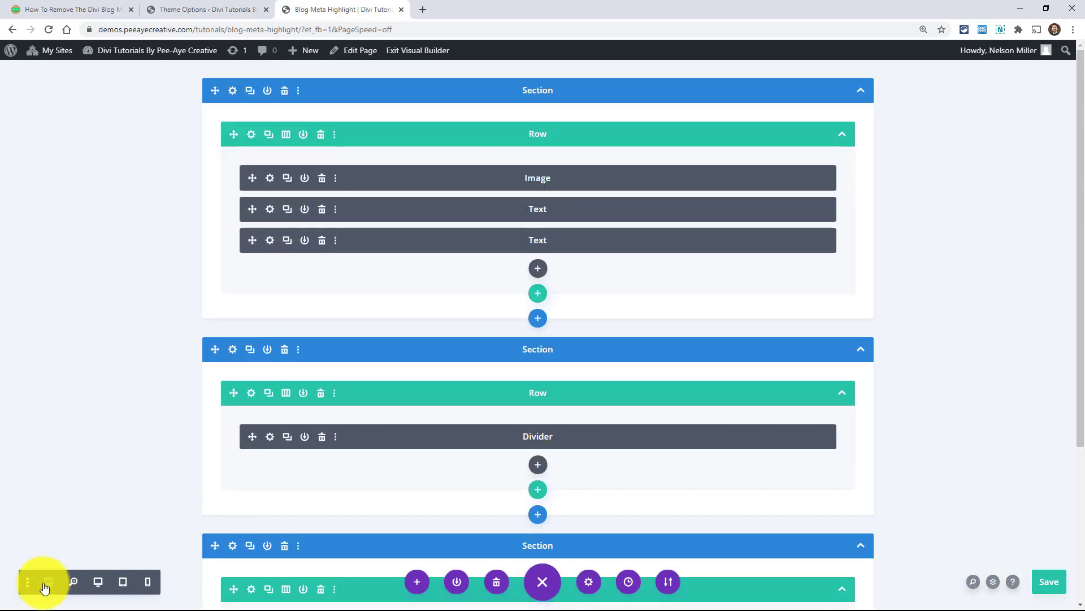
pyautogui.scroll(-4, 421, 402)
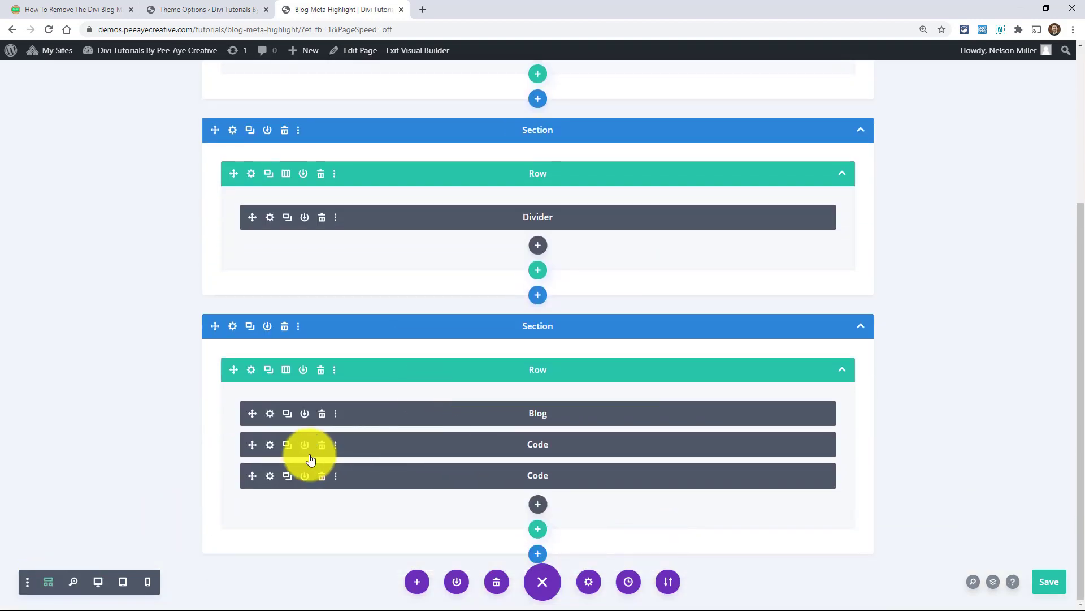
# Inspect the first Code module's script without changes, then return to Desktop view
pyautogui.click(270, 444)
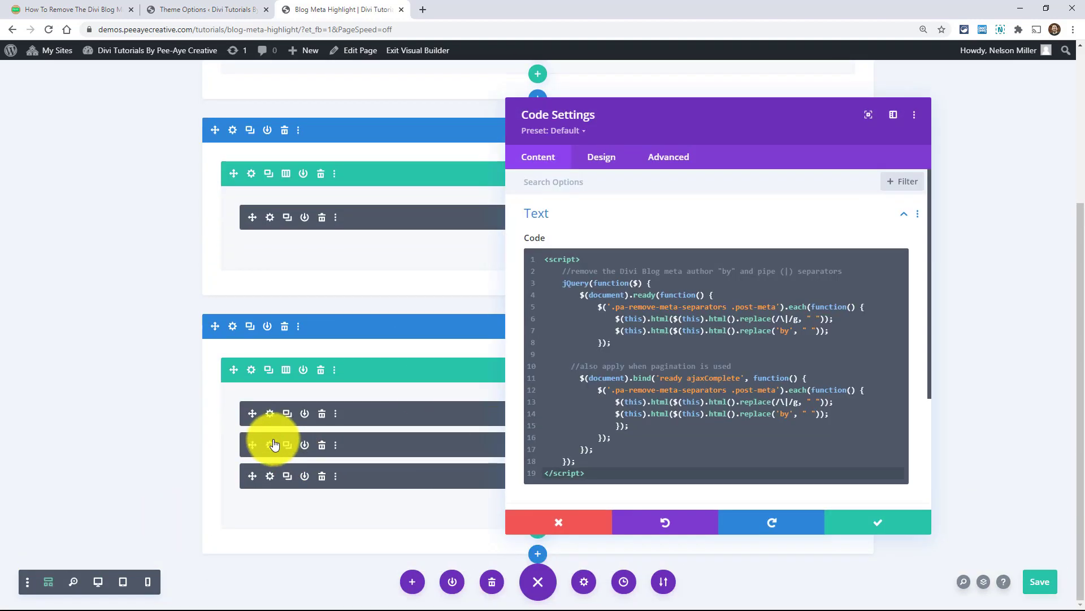
pyautogui.click(554, 521)
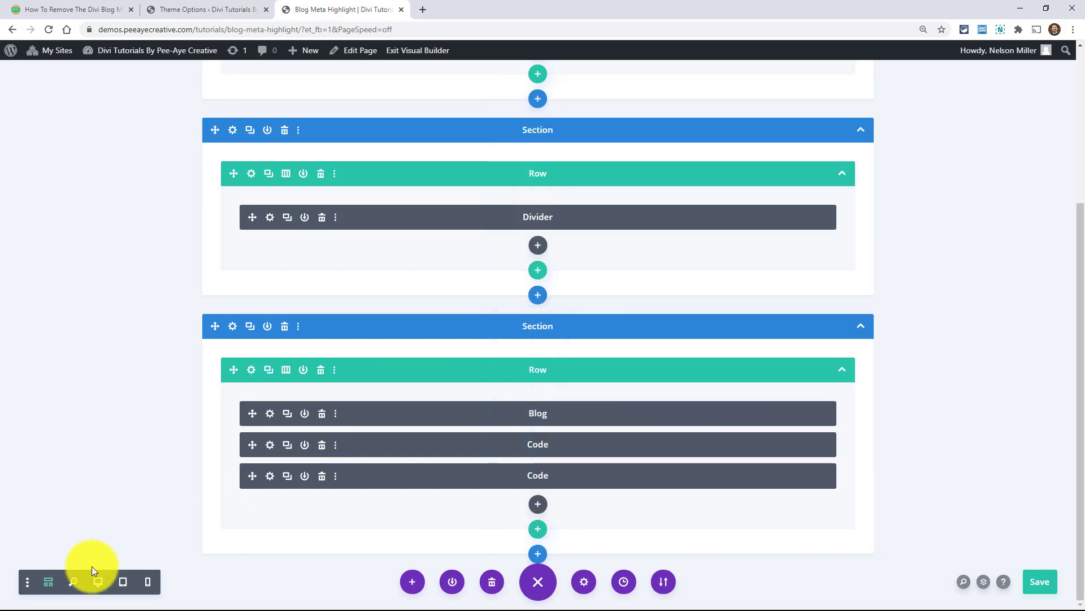
pyautogui.click(97, 582)
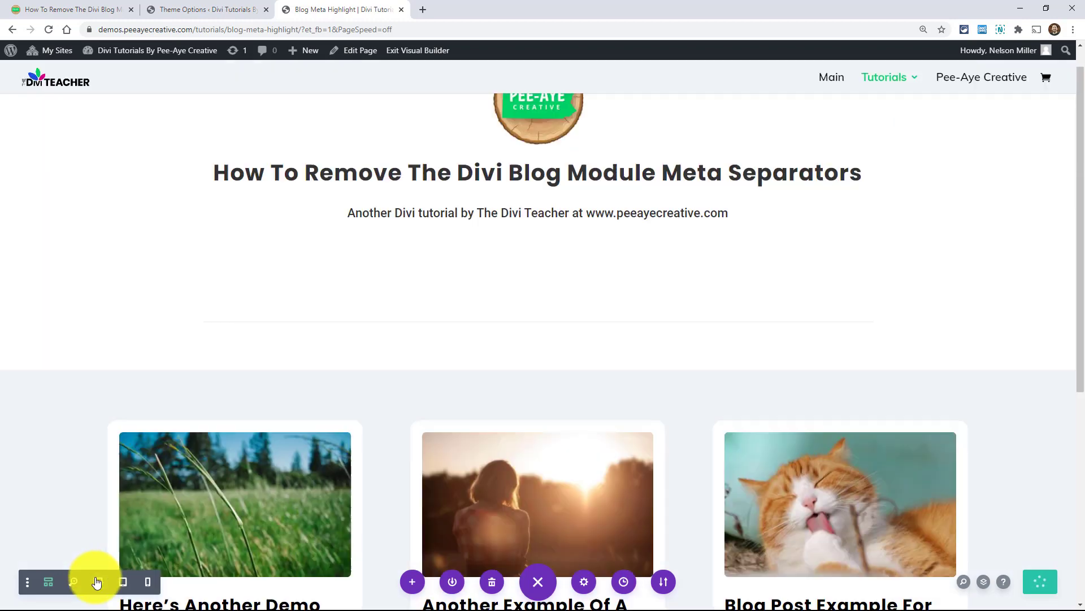
pyautogui.scroll(-5, 368, 332)
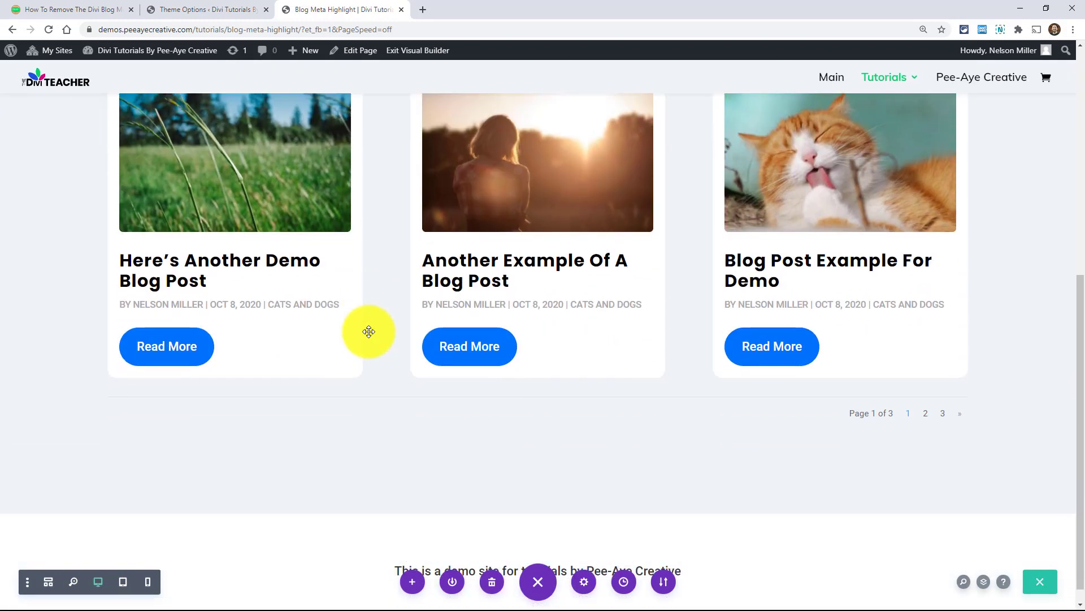
pyautogui.scroll(1, 369, 331)
pyautogui.scroll(1, 369, 331)
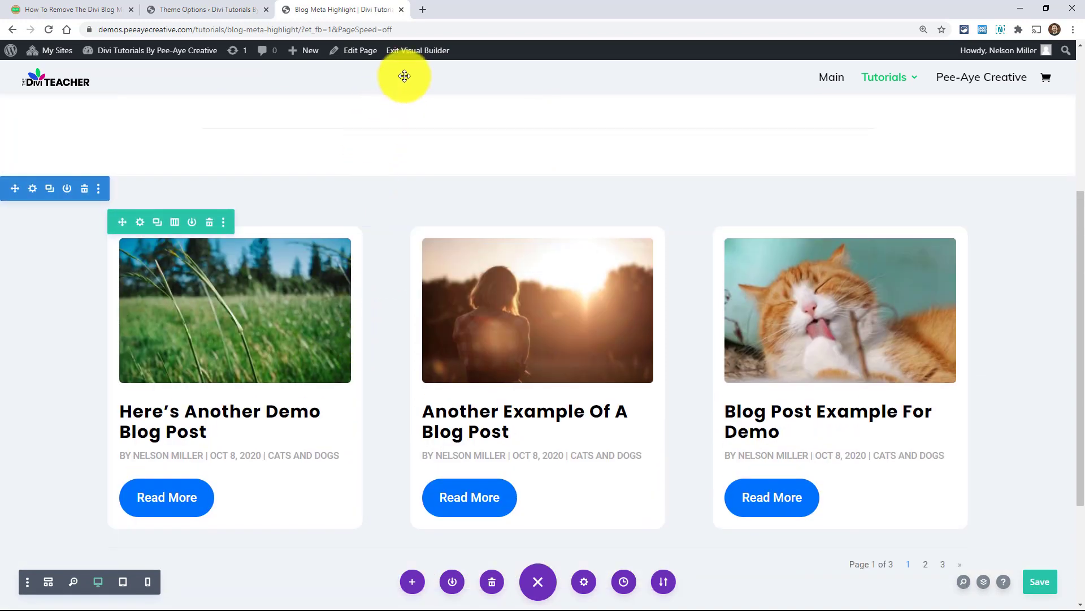
# Exit the Visual Builder and check that the live blog cards' meta lines no longer show 'BY'
pyautogui.click(409, 56)
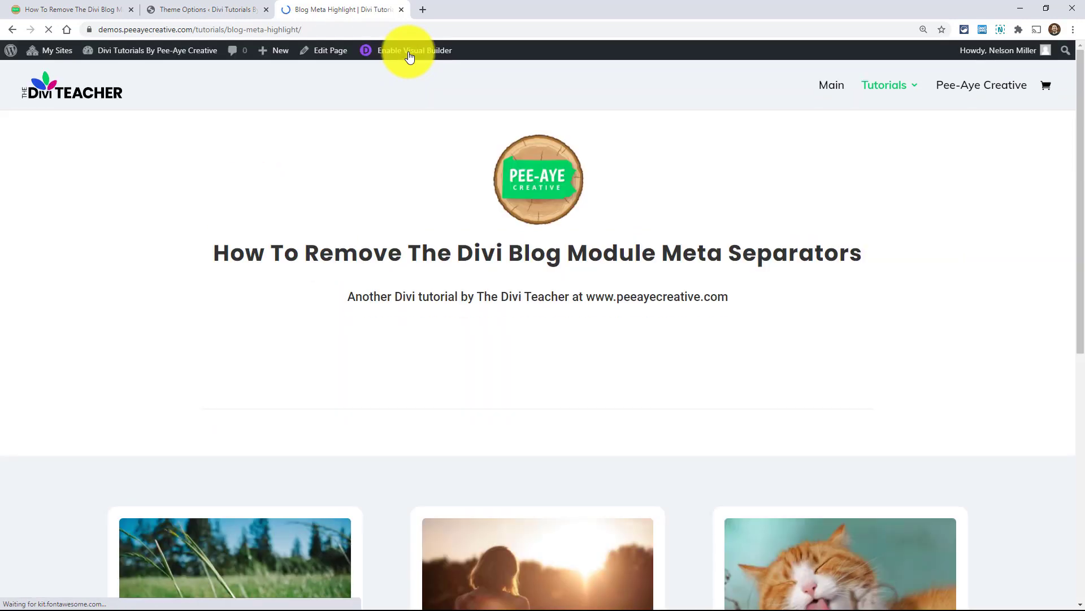
pyautogui.scroll(-7, 531, 236)
pyautogui.scroll(1, 659, 290)
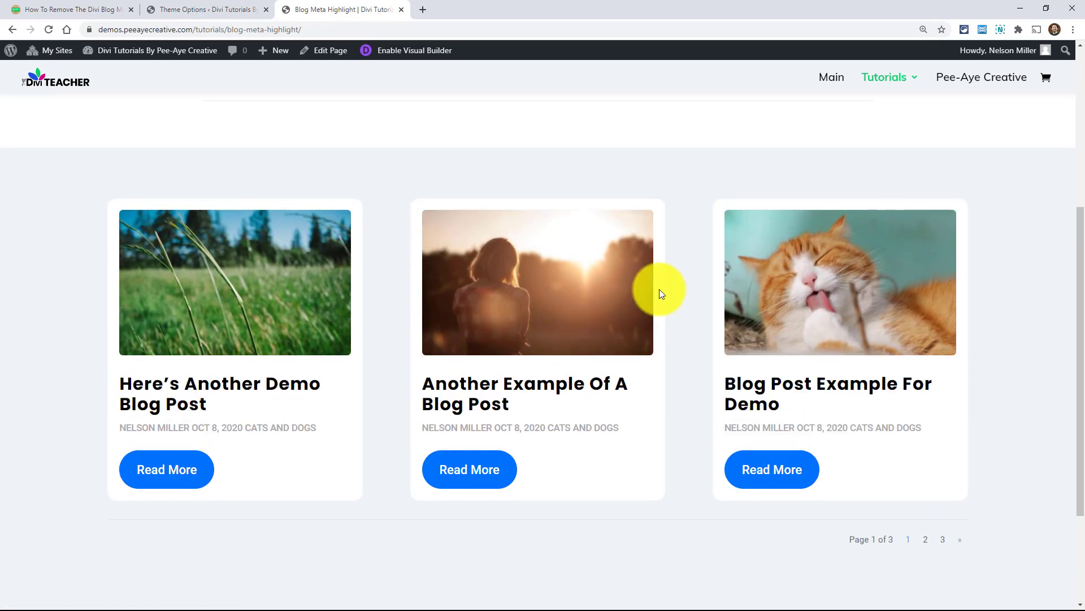
pyautogui.scroll(-1, 142, 420)
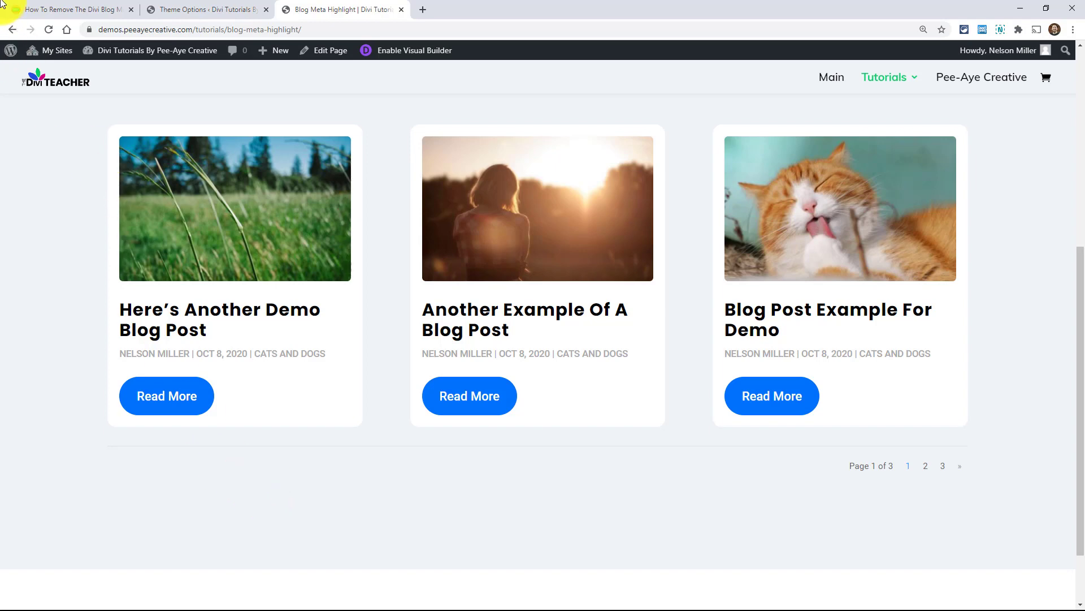
# Switch to the tutorial article and scroll to its Add The Custom Class section
pyautogui.click(56, 4)
pyautogui.scroll(-8, 351, 416)
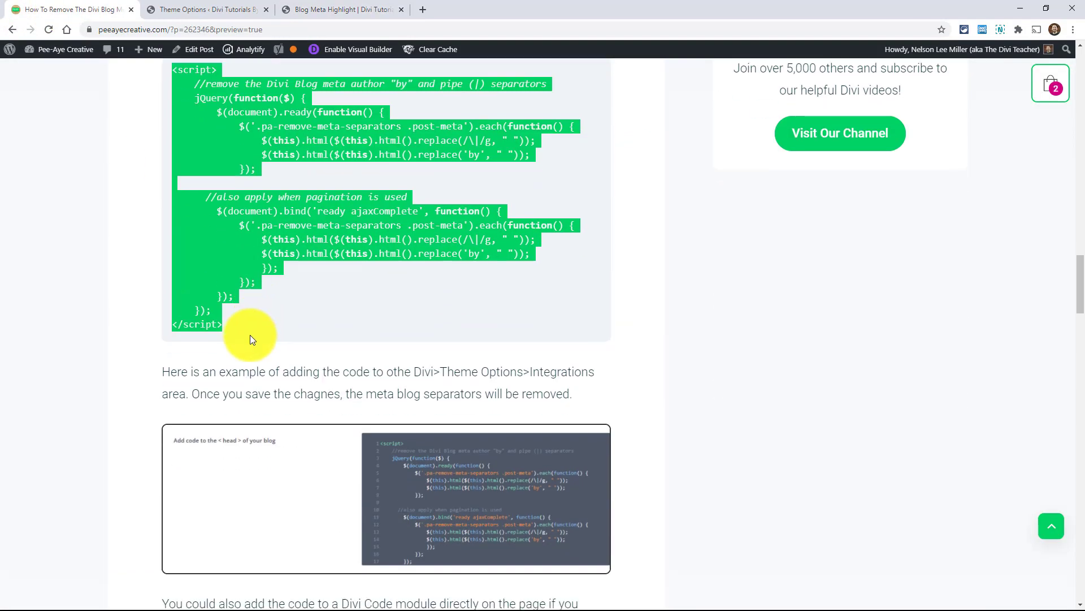
pyautogui.scroll(-3, 360, 445)
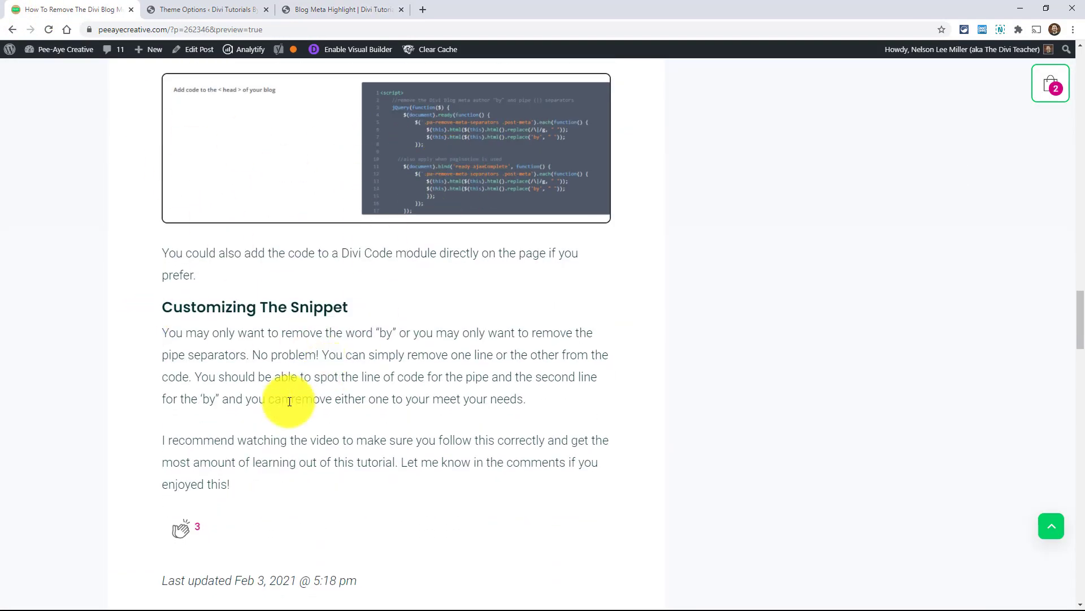
pyautogui.scroll(11, 258, 377)
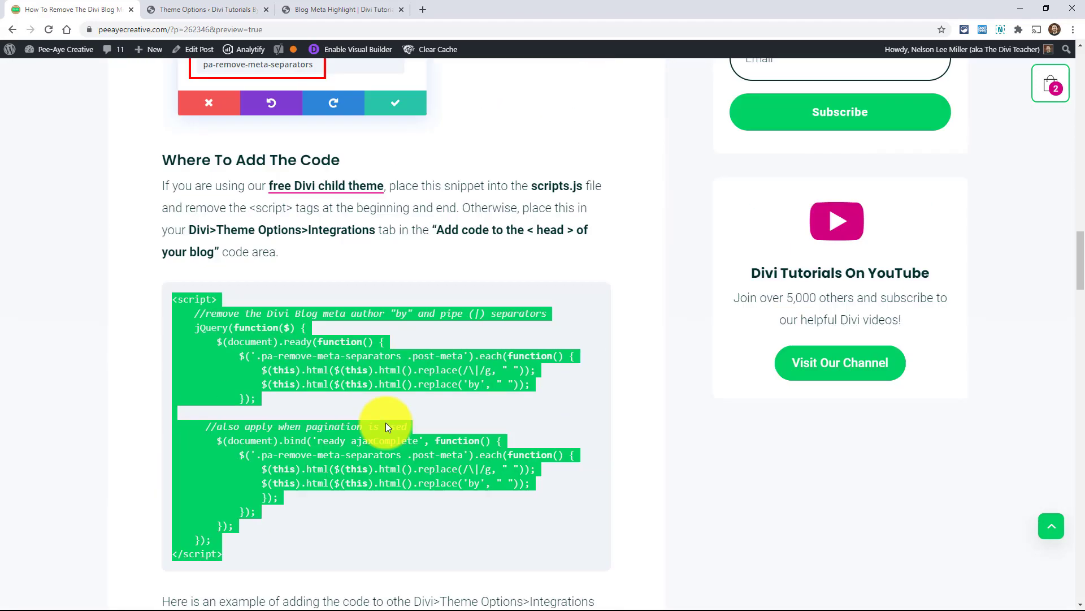
pyautogui.scroll(10, 384, 437)
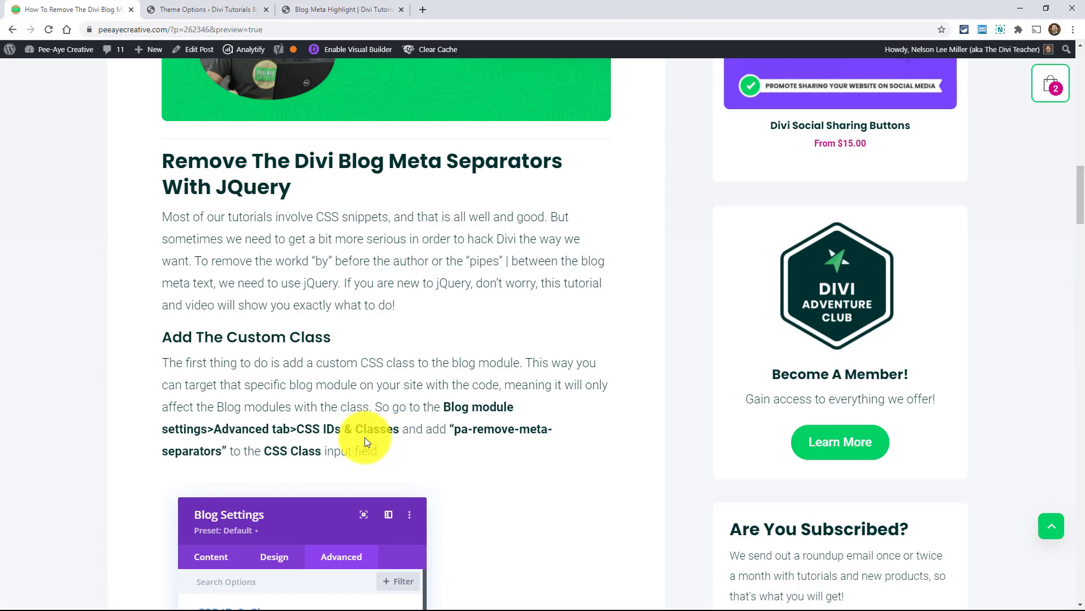
pyautogui.scroll(-4, 276, 408)
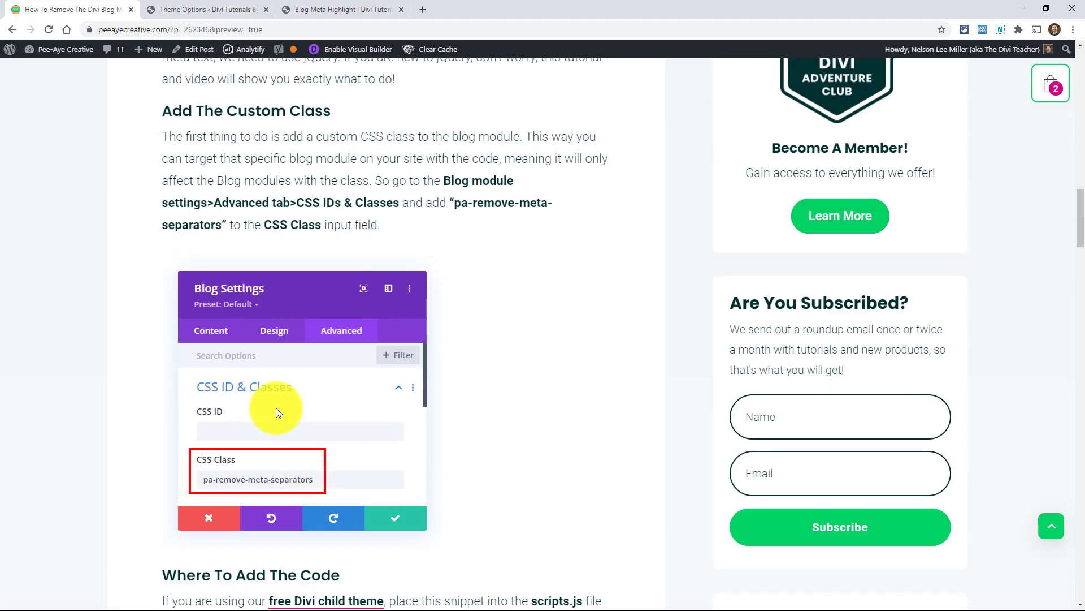
# Remove the pa-remove-meta-separators class from the selector on line 5 of the head code
pyautogui.click(226, 9)
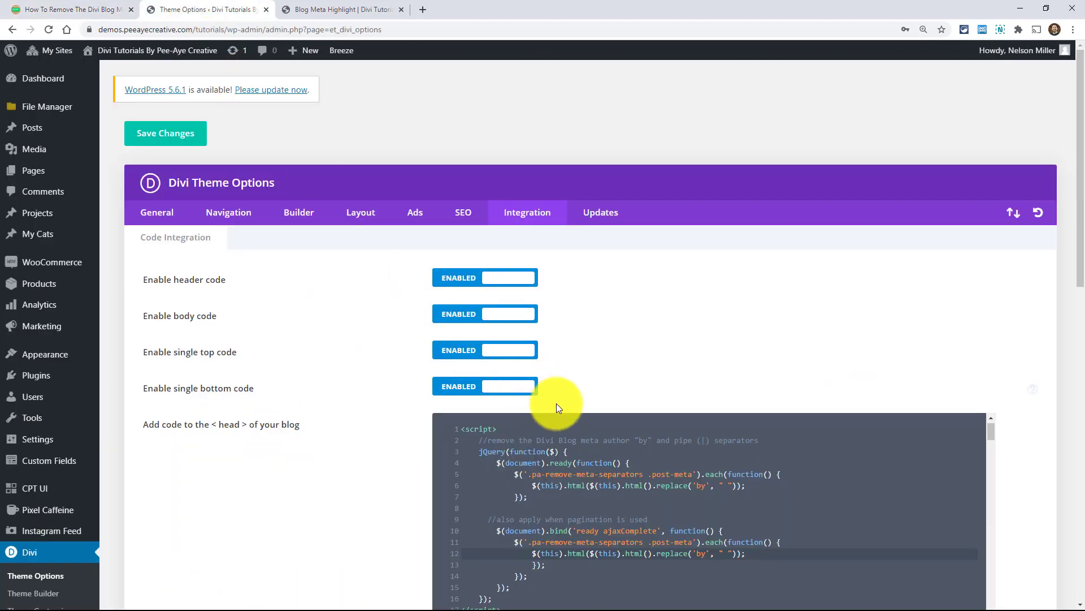
pyautogui.click(532, 475)
pyautogui.press('Delete')
pyautogui.press('Delete')
pyautogui.press('Delete')
pyautogui.press('Delete')
pyautogui.press('Delete')
pyautogui.press('Delete')
pyautogui.press('Delete')
pyautogui.press('Delete')
pyautogui.press('Delete')
pyautogui.press('Delete')
pyautogui.press('Delete')
pyautogui.press('Delete')
pyautogui.press('Delete')
pyautogui.press('Delete')
pyautogui.press('Delete')
pyautogui.press('Delete')
pyautogui.press('Delete')
pyautogui.press('Delete')
pyautogui.press('Delete')
pyautogui.press('Delete')
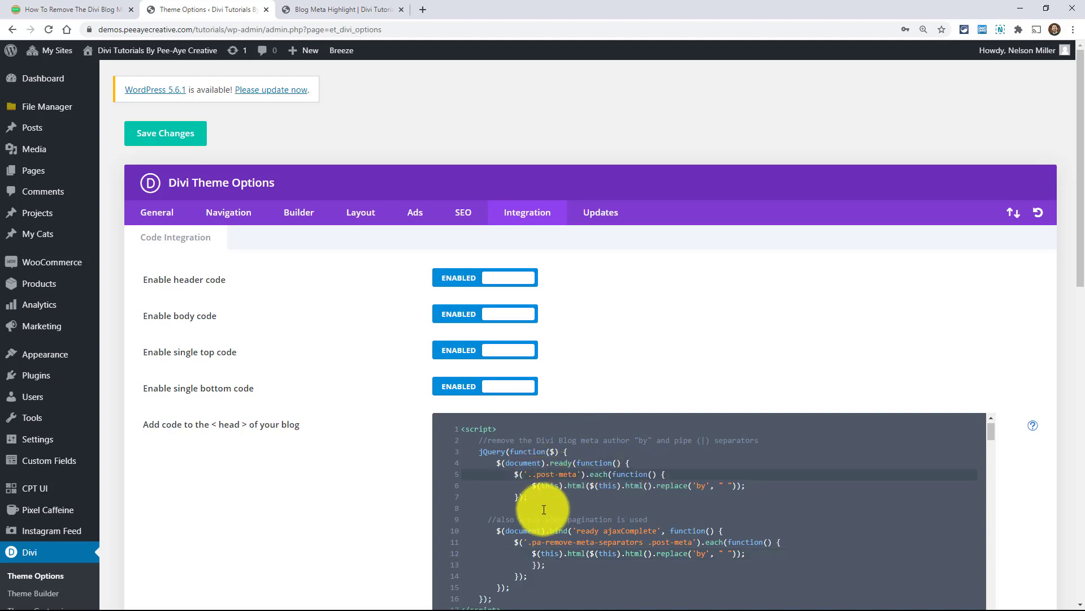
pyautogui.press('Delete')
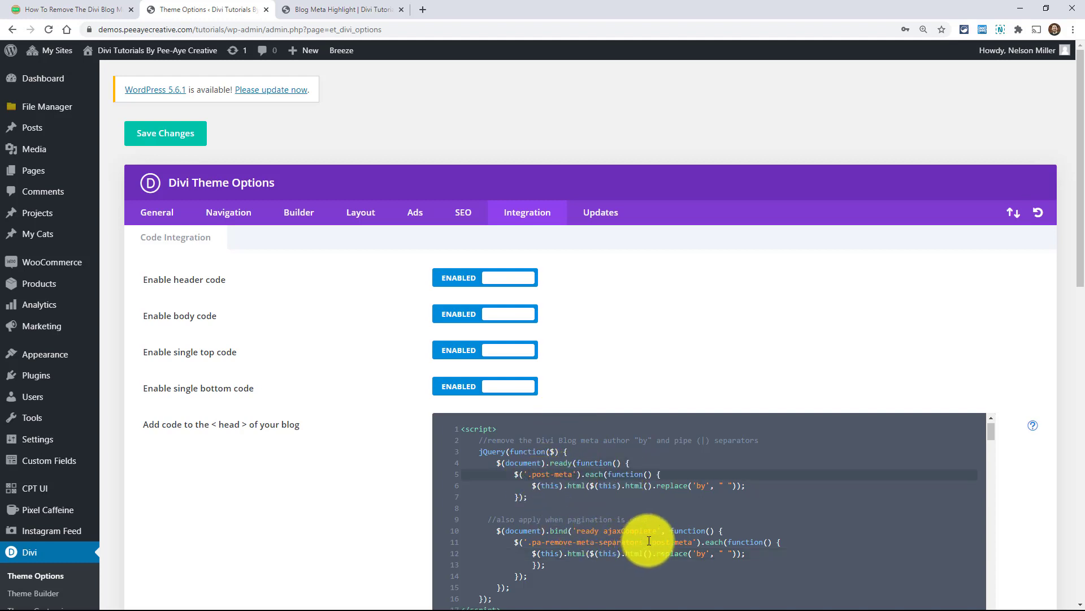
# Remove the same class from line 11's selector and save the Theme Options
pyautogui.moveTo(647, 541); pyautogui.dragTo(537, 543)
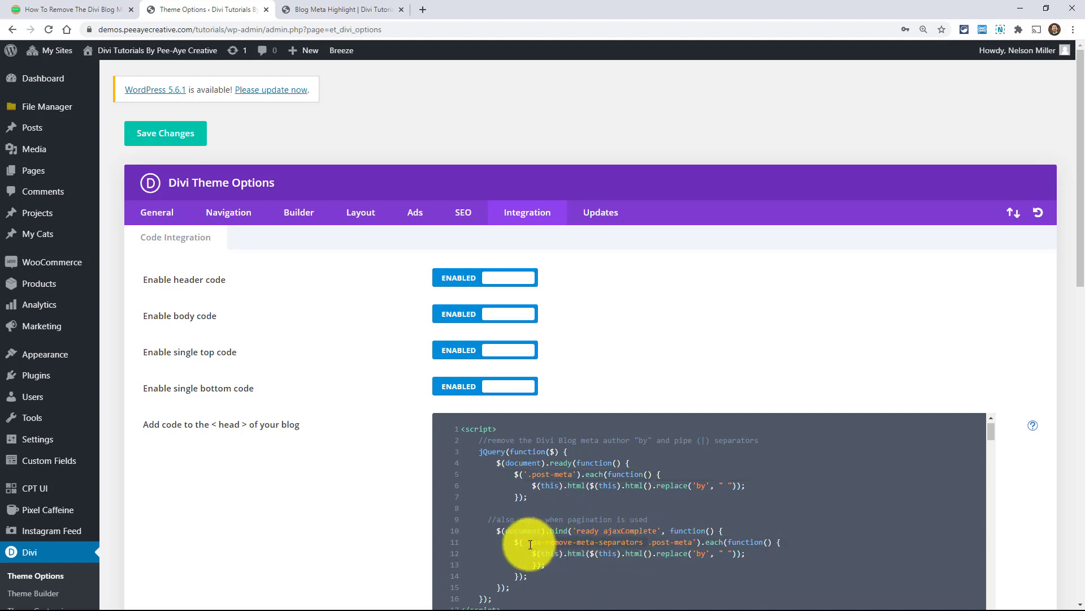
pyautogui.press('Delete')
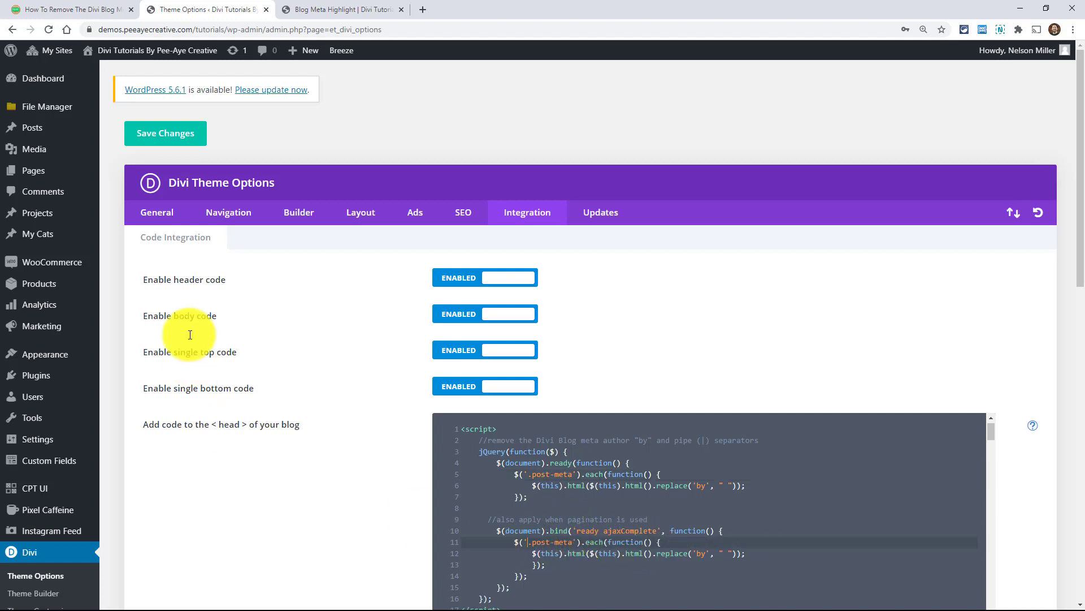
pyautogui.click(153, 138)
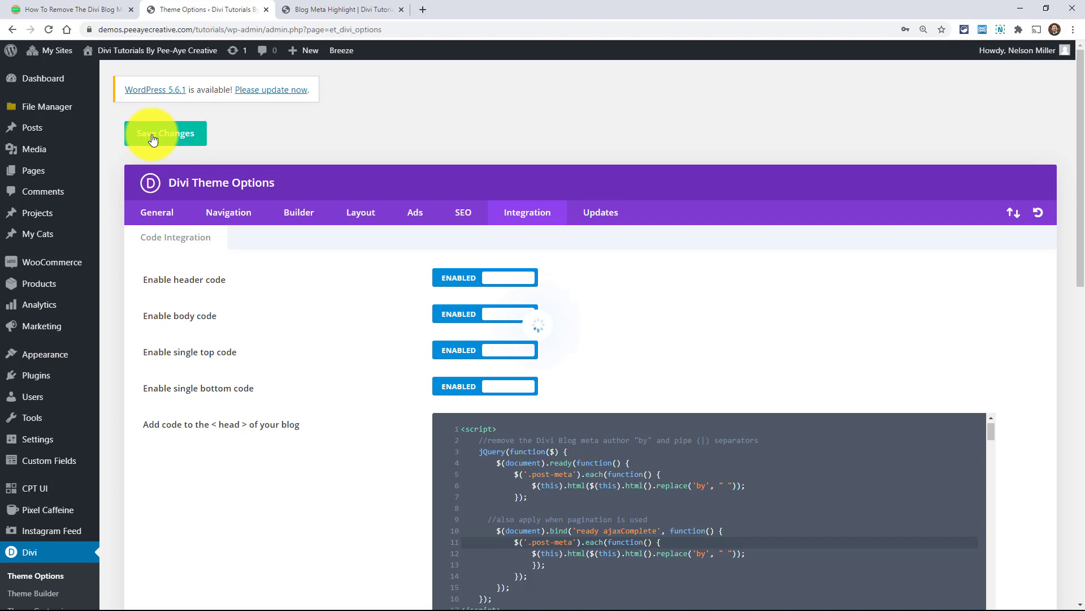
pyautogui.scroll(-3, 300, 428)
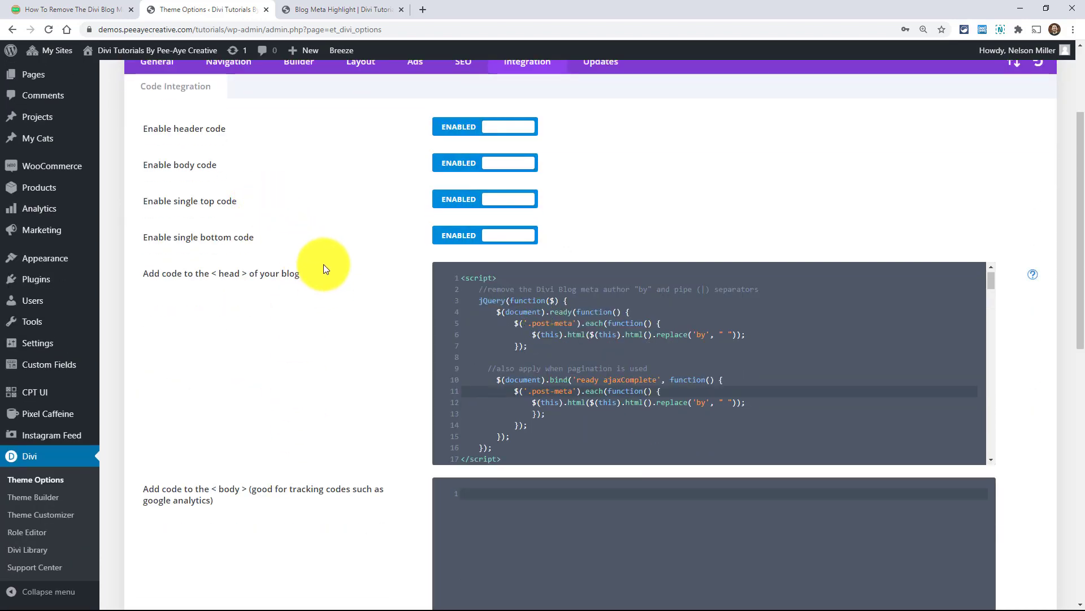
pyautogui.scroll(2, 336, 287)
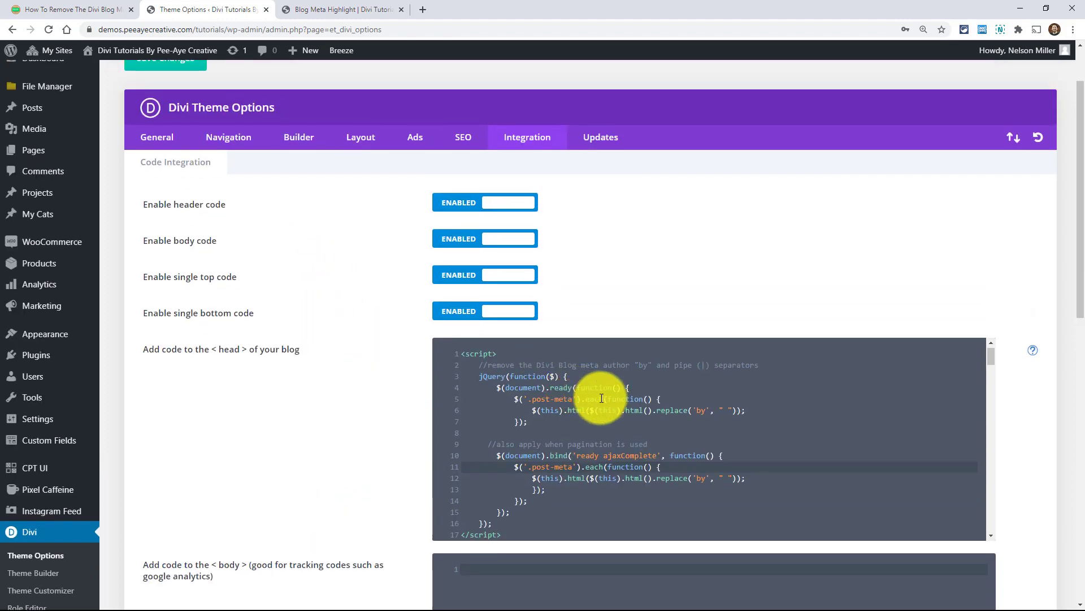
pyautogui.scroll(2, 363, 400)
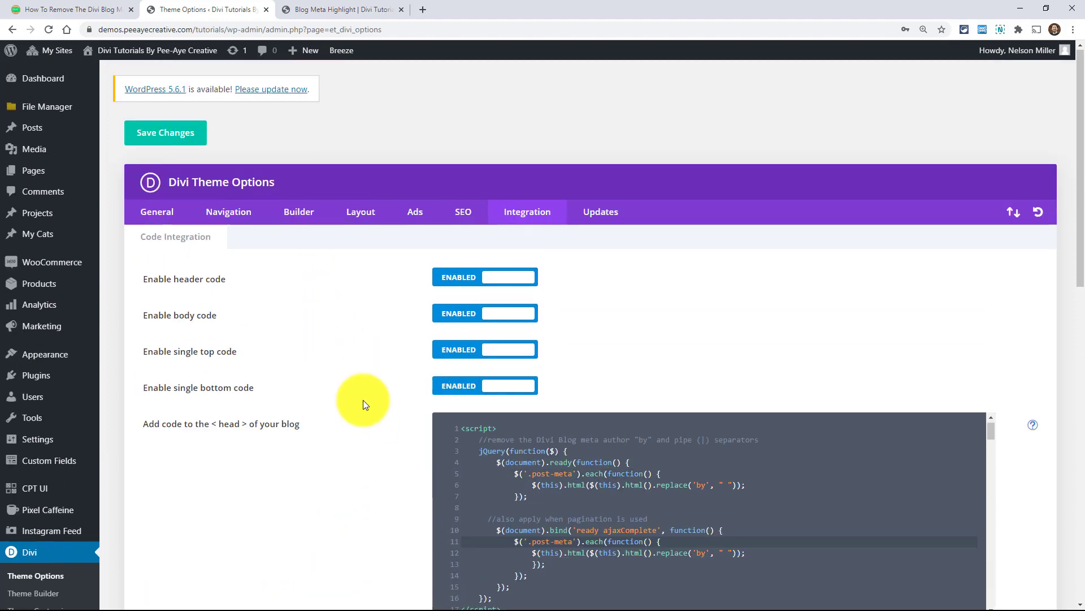